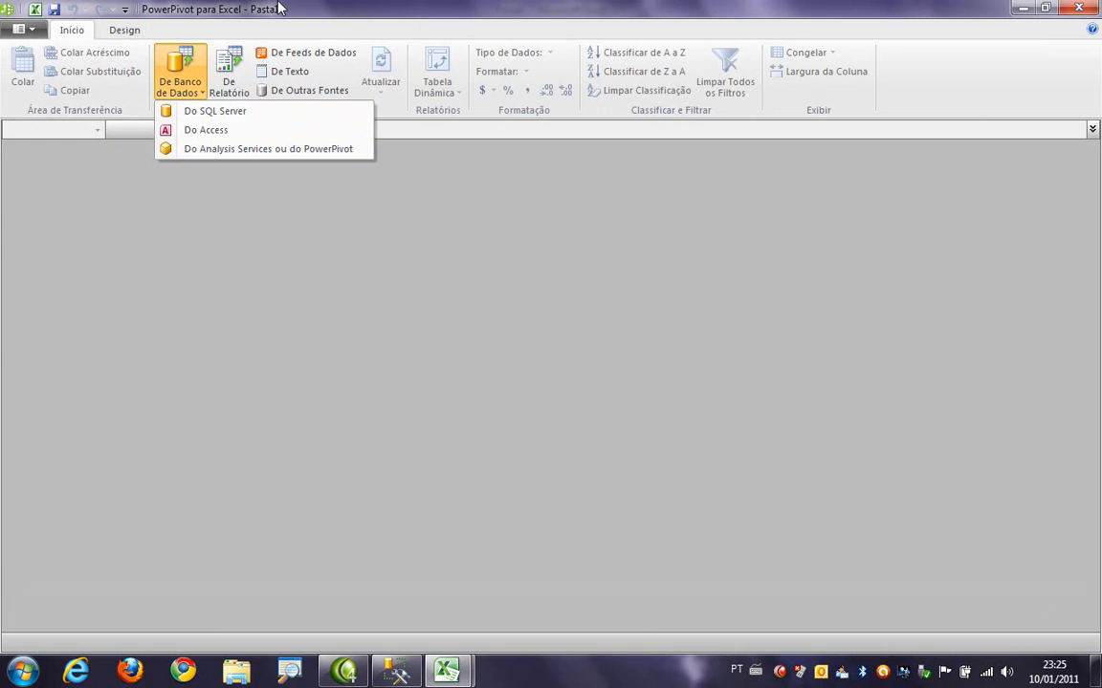
{"action": "left_click", "coordinate": [307, 91]}
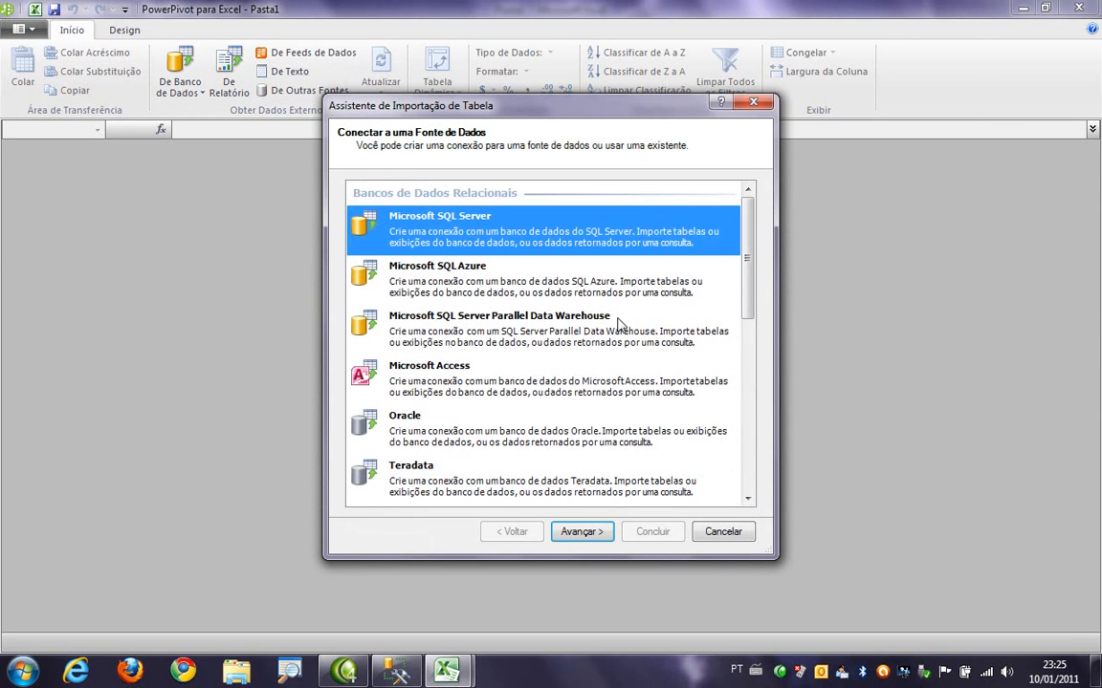
{"action": "left_click_drag", "start_coordinate": [750, 246], "coordinate": [750, 283]}
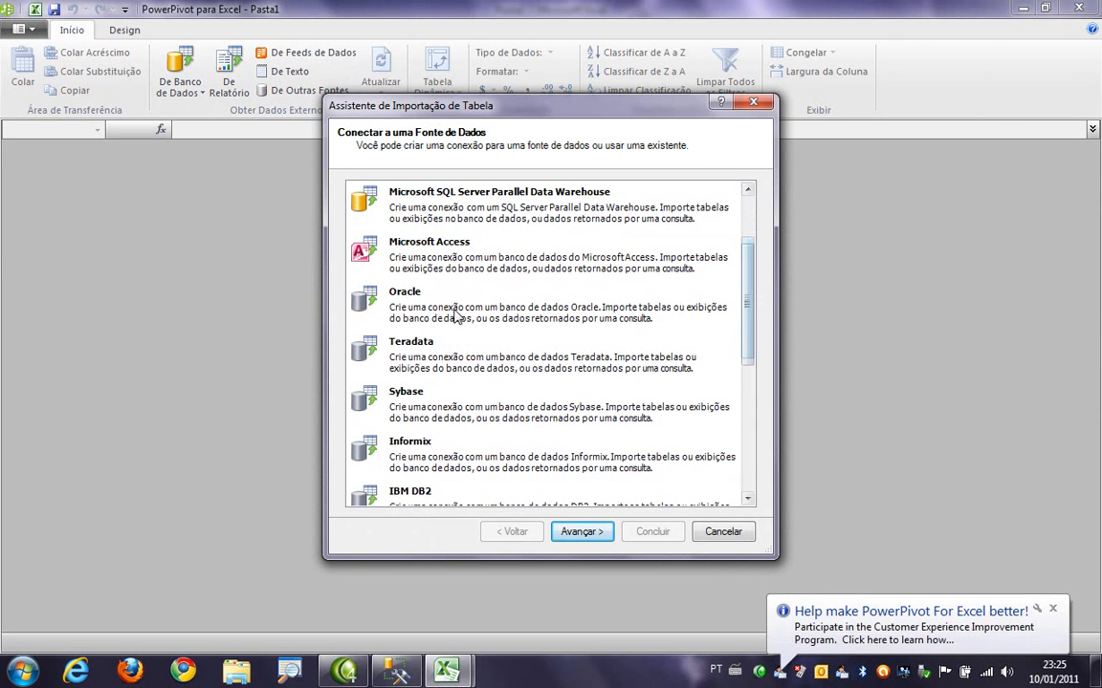
{"action": "left_click", "coordinate": [509, 313]}
{"action": "left_click", "coordinate": [433, 492]}
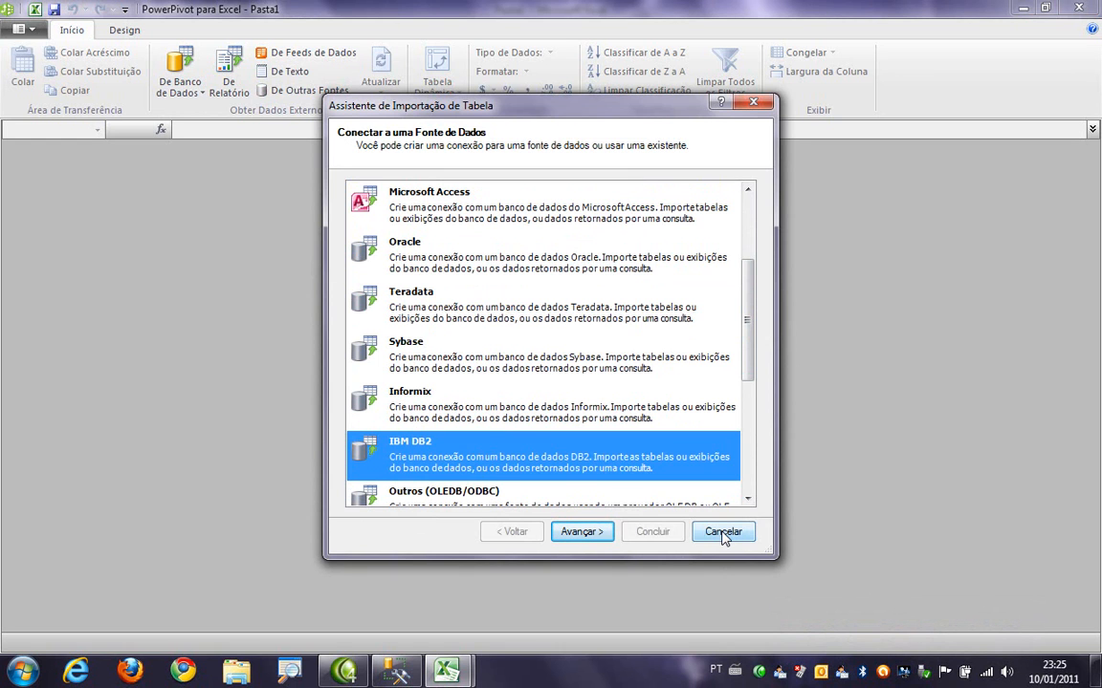
{"action": "left_click", "coordinate": [723, 533]}
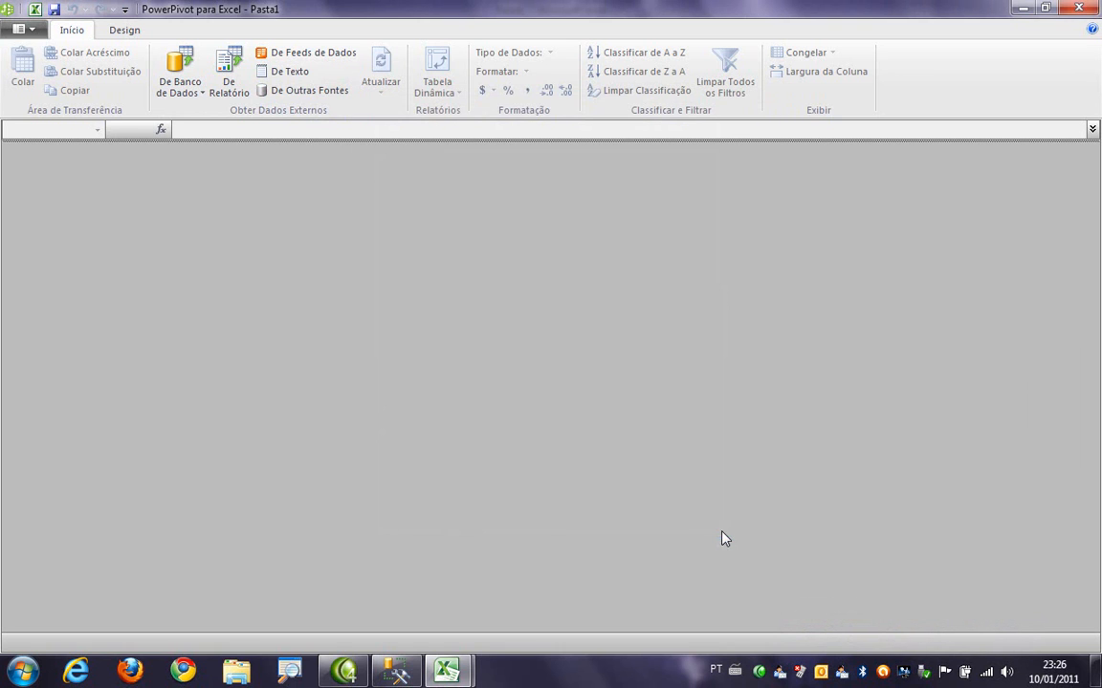
- Connect to the Ind_Plastico SQL Server database on server topazio using Windows authentication
{"action": "left_click", "coordinate": [194, 89]}
{"action": "left_click", "coordinate": [197, 111]}
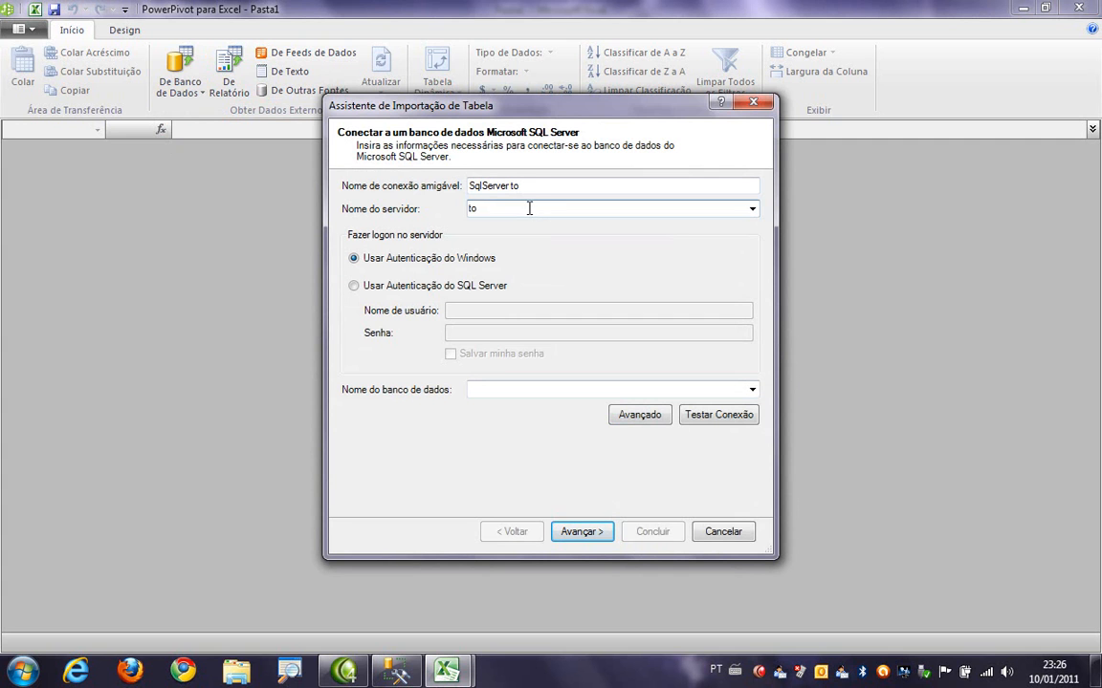
{"action": "left_click", "coordinate": [753, 390]}
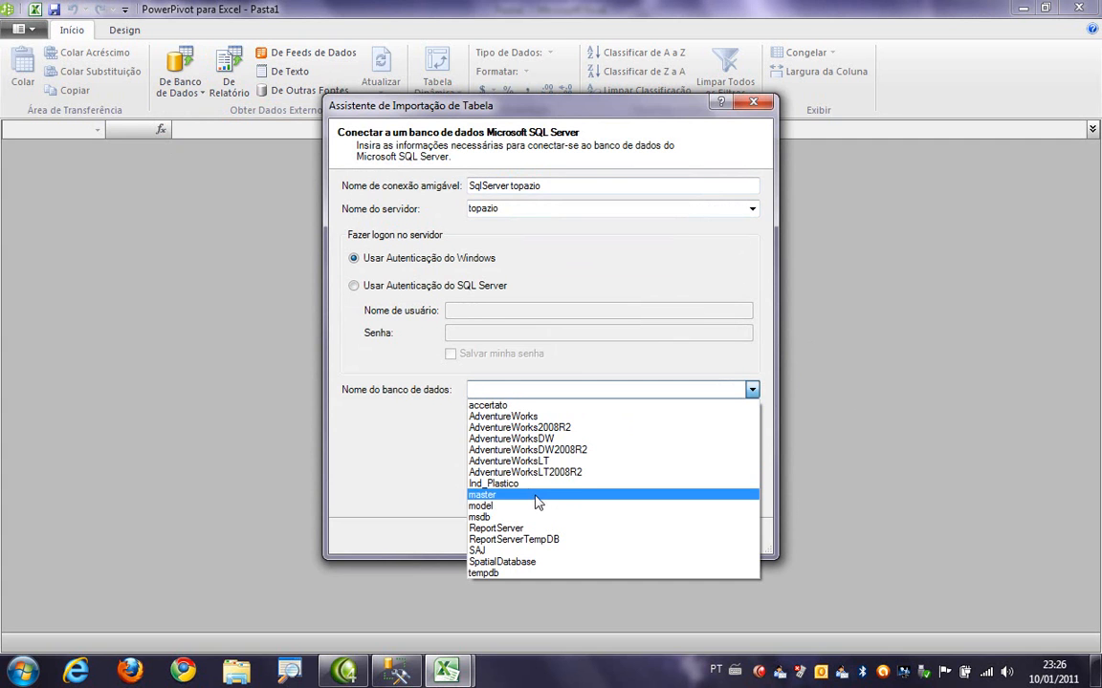
{"action": "left_click", "coordinate": [493, 484]}
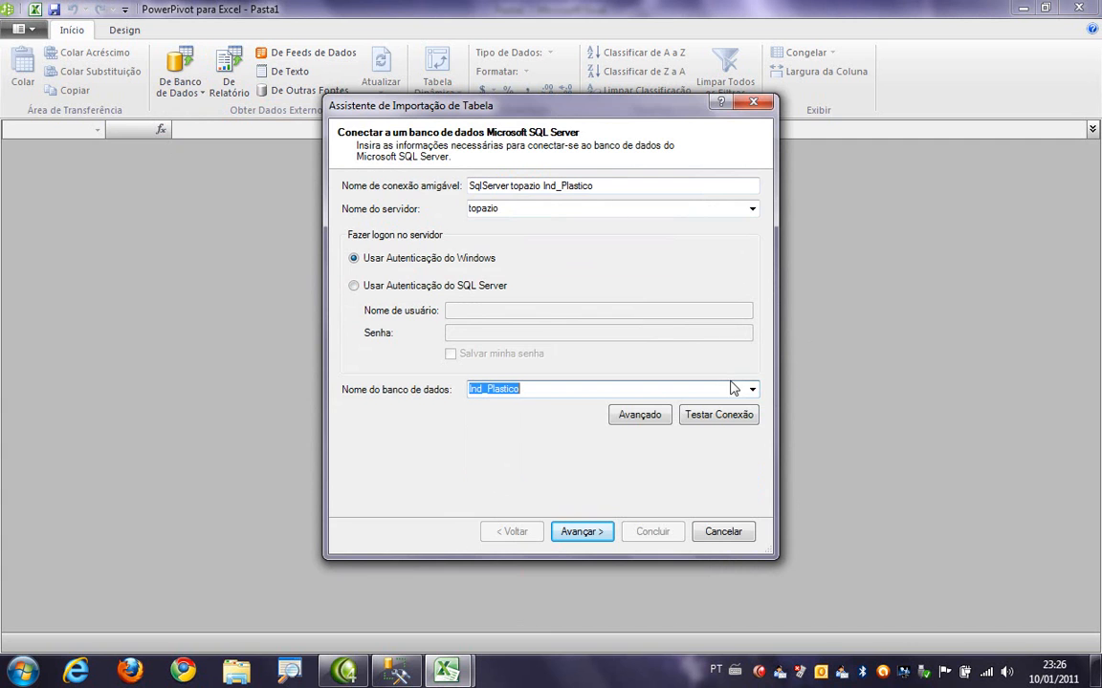
{"action": "left_click", "coordinate": [576, 539]}
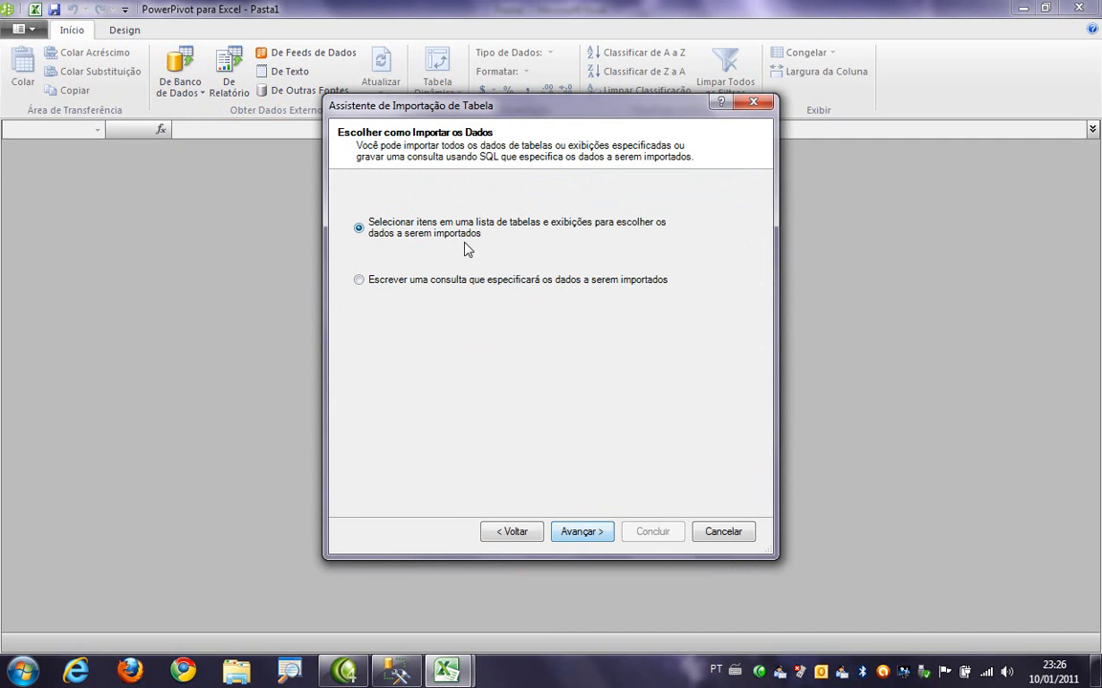
- Select all tables from the database's table list except sysdiagrams and import them
{"action": "left_click", "coordinate": [589, 535]}
{"action": "left_click", "coordinate": [353, 254]}
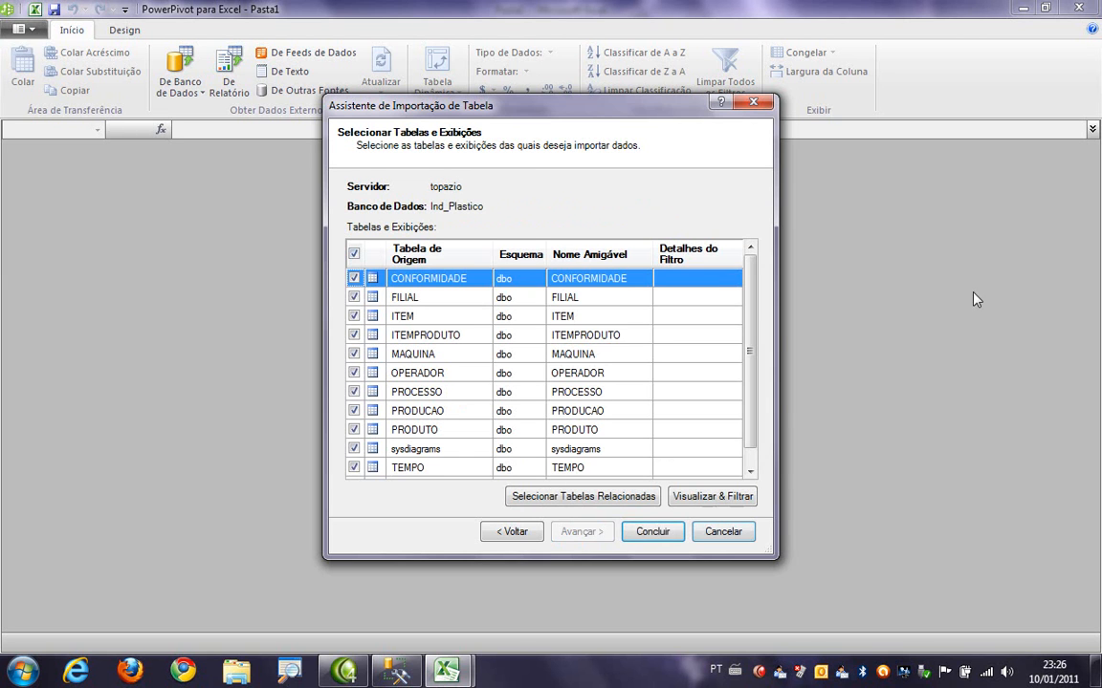
{"action": "scroll", "coordinate": [755, 343], "scroll_direction": "down", "scroll_amount": 1}
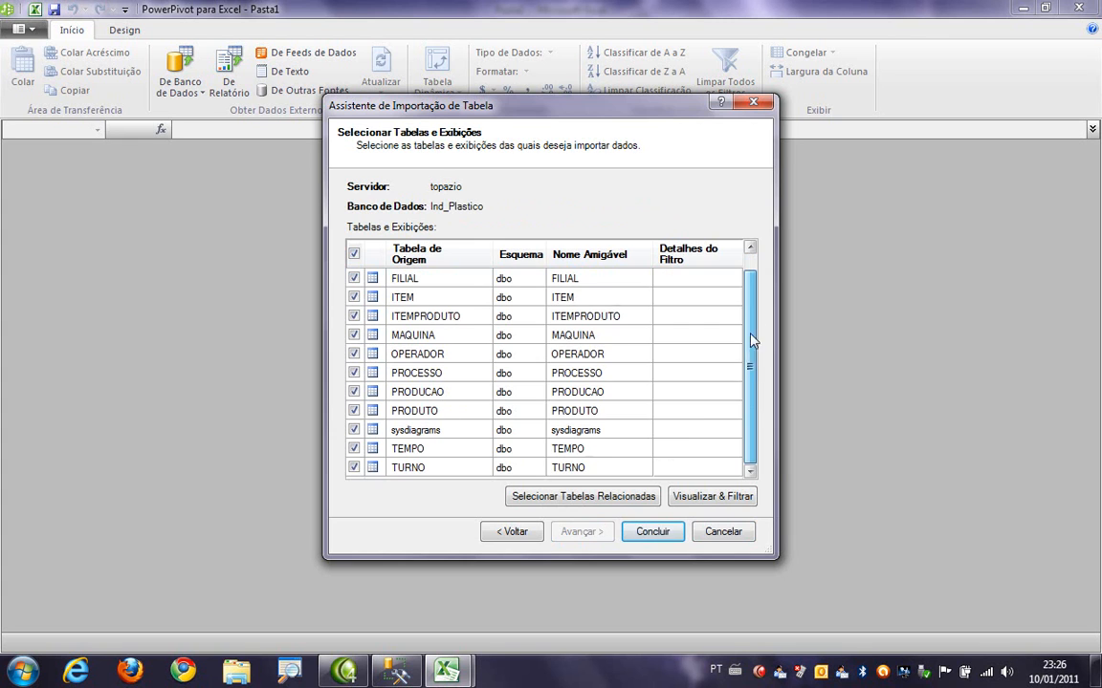
{"action": "left_click", "coordinate": [354, 430]}
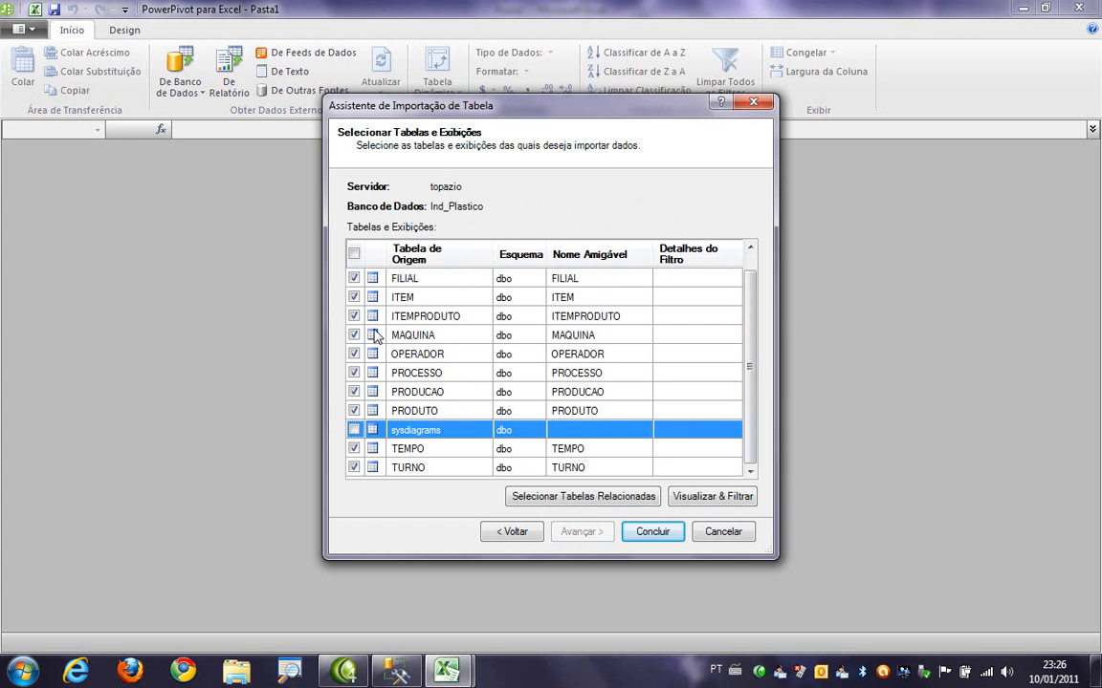
{"action": "scroll", "coordinate": [751, 280], "scroll_direction": "up", "scroll_amount": 1}
{"action": "scroll", "coordinate": [751, 280], "scroll_direction": "down", "scroll_amount": 1}
{"action": "left_click", "coordinate": [652, 534]}
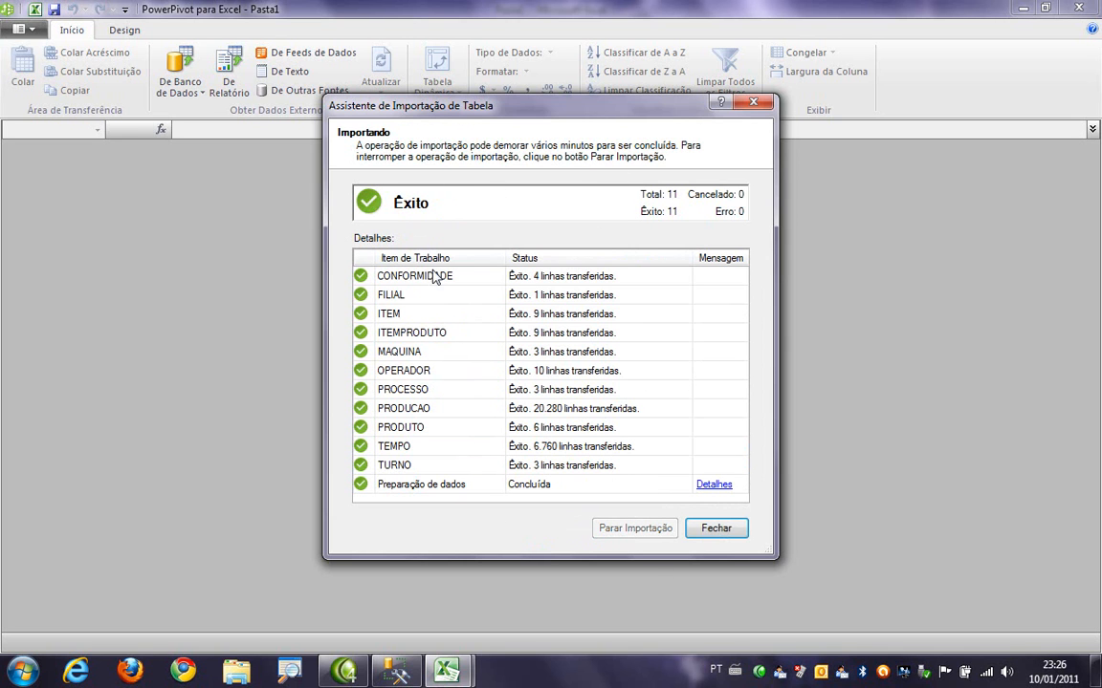
{"action": "left_click", "coordinate": [718, 528]}
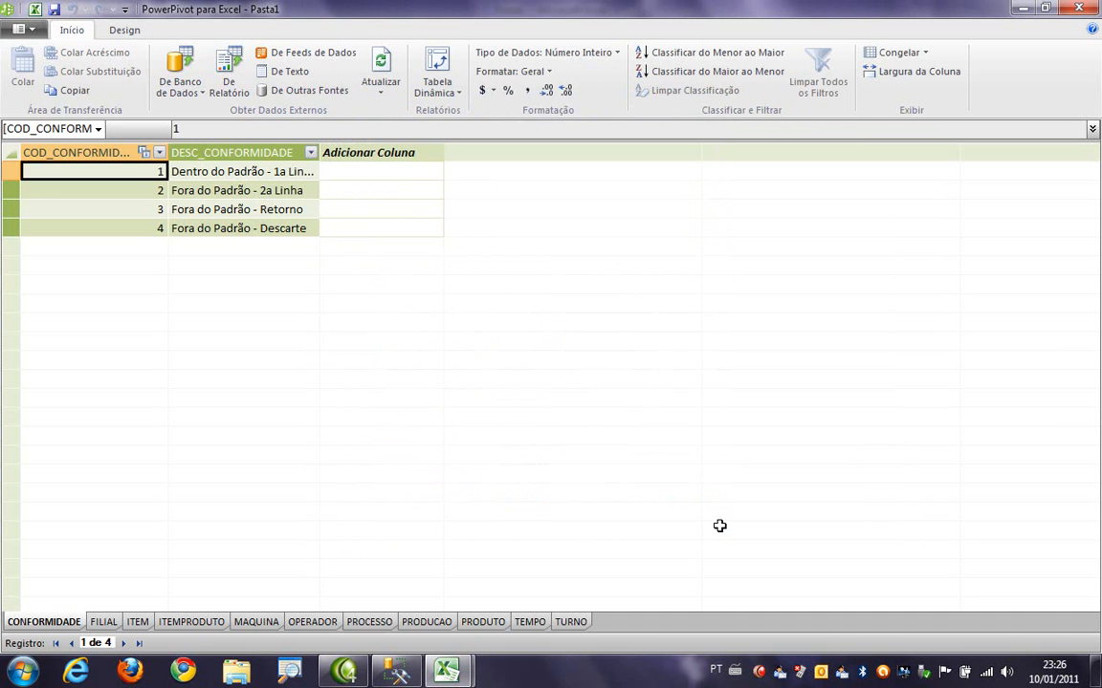
- Look through the imported tables, from TURNO and PRODUTO to CONFORMIDADE, ending on the PRODUCAO table
{"action": "left_click", "coordinate": [571, 621]}
{"action": "left_click", "coordinate": [483, 622]}
{"action": "left_click", "coordinate": [312, 621]}
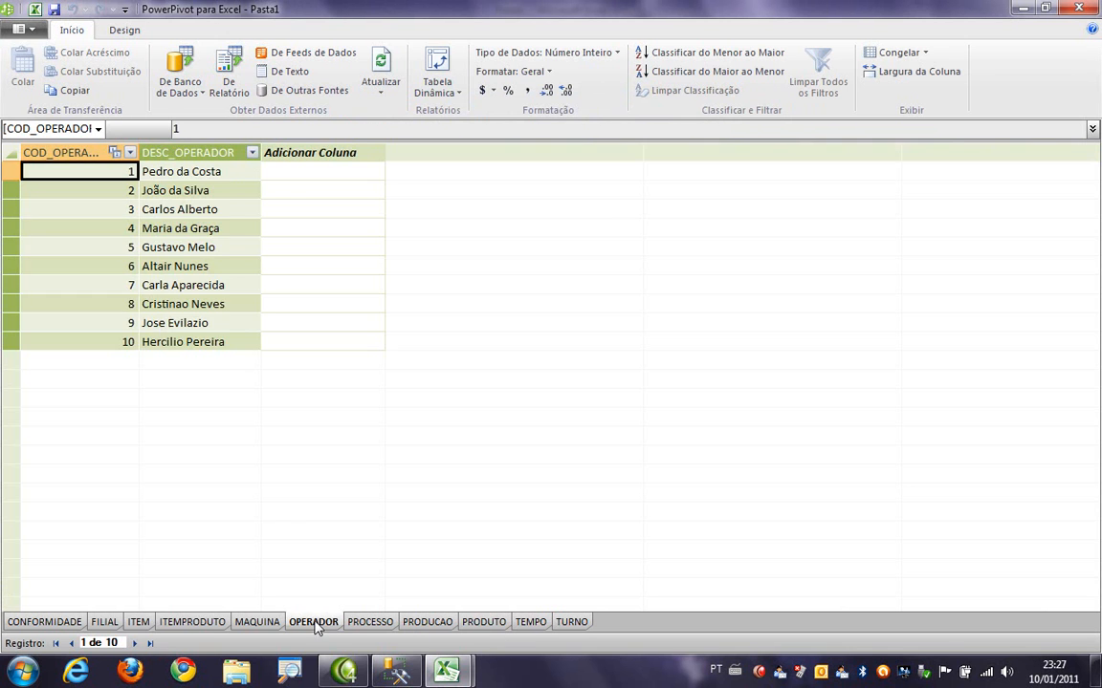
{"action": "left_click", "coordinate": [256, 622]}
{"action": "left_click", "coordinate": [191, 621]}
{"action": "left_click", "coordinate": [48, 622]}
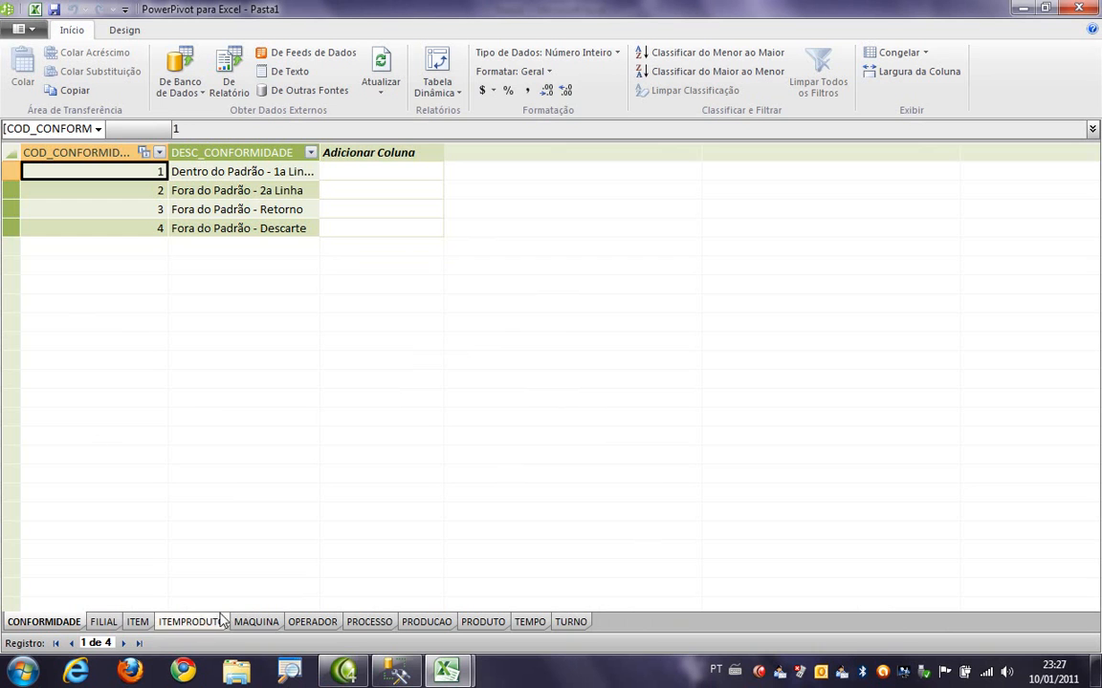
{"action": "left_click", "coordinate": [106, 622]}
{"action": "left_click", "coordinate": [173, 622]}
{"action": "left_click", "coordinate": [256, 622]}
{"action": "left_click", "coordinate": [311, 623]}
{"action": "left_click", "coordinate": [369, 622]}
{"action": "left_click", "coordinate": [456, 623]}
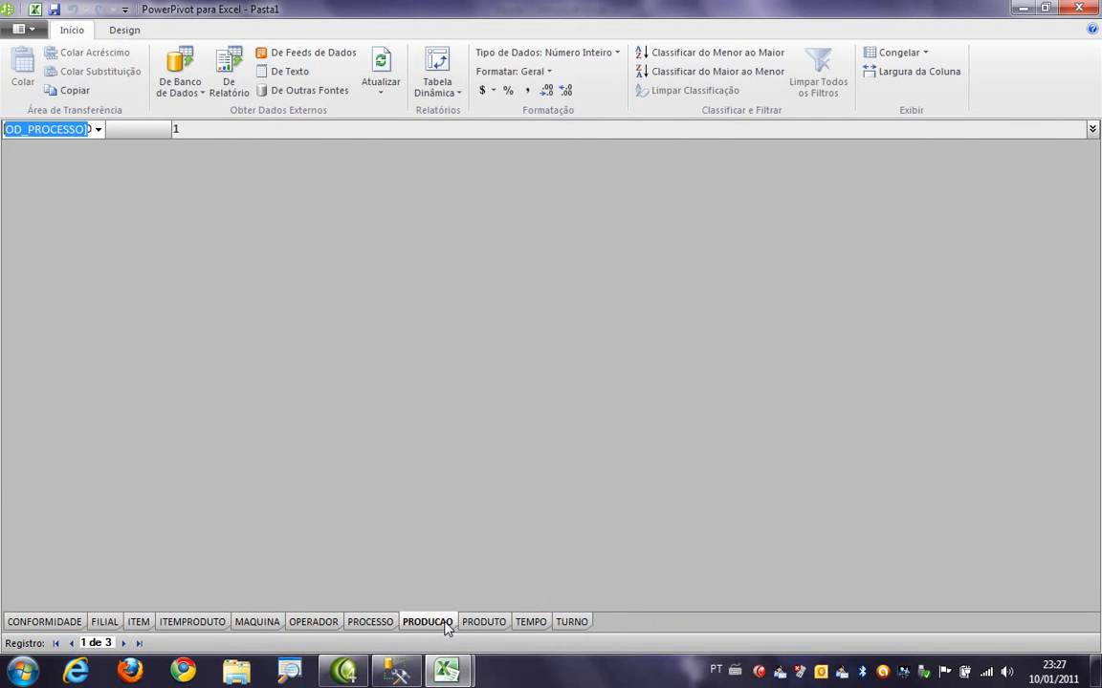
- Create a four-chart PivotChart report on a new worksheet
{"action": "left_click", "coordinate": [451, 93]}
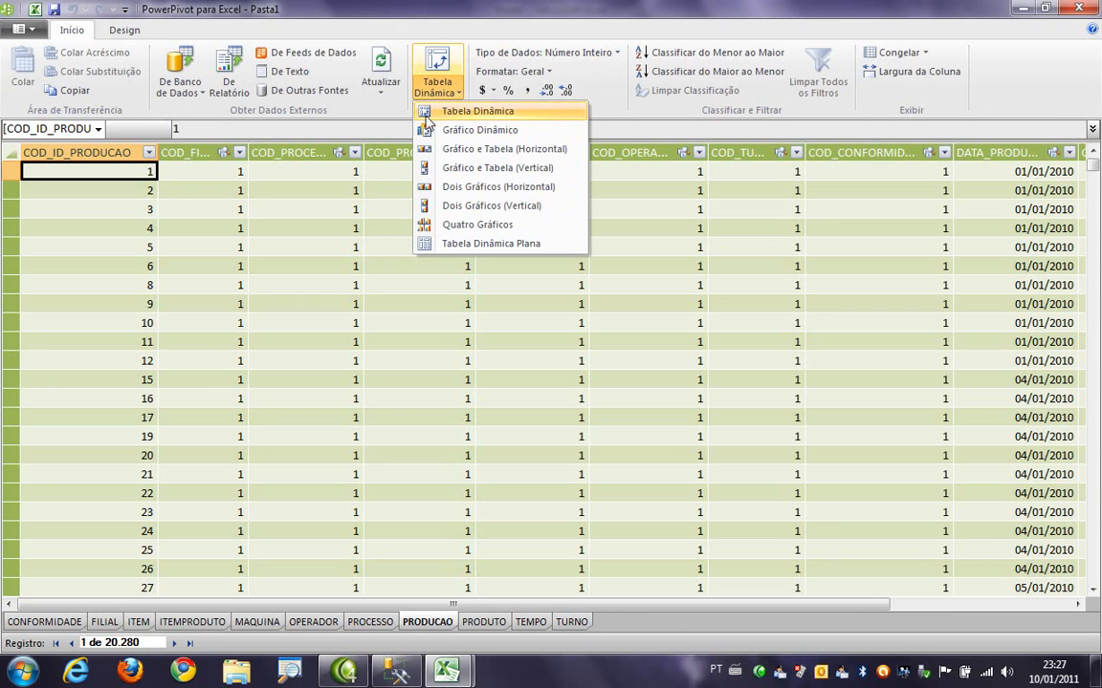
{"action": "left_click", "coordinate": [463, 226]}
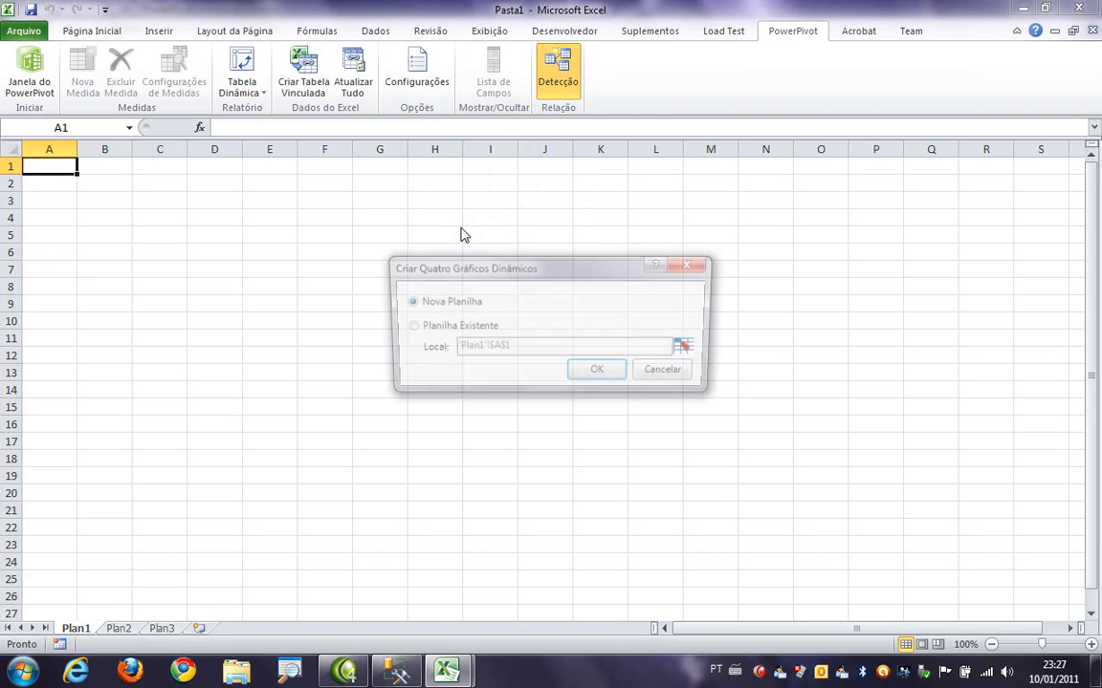
{"action": "left_click", "coordinate": [600, 377]}
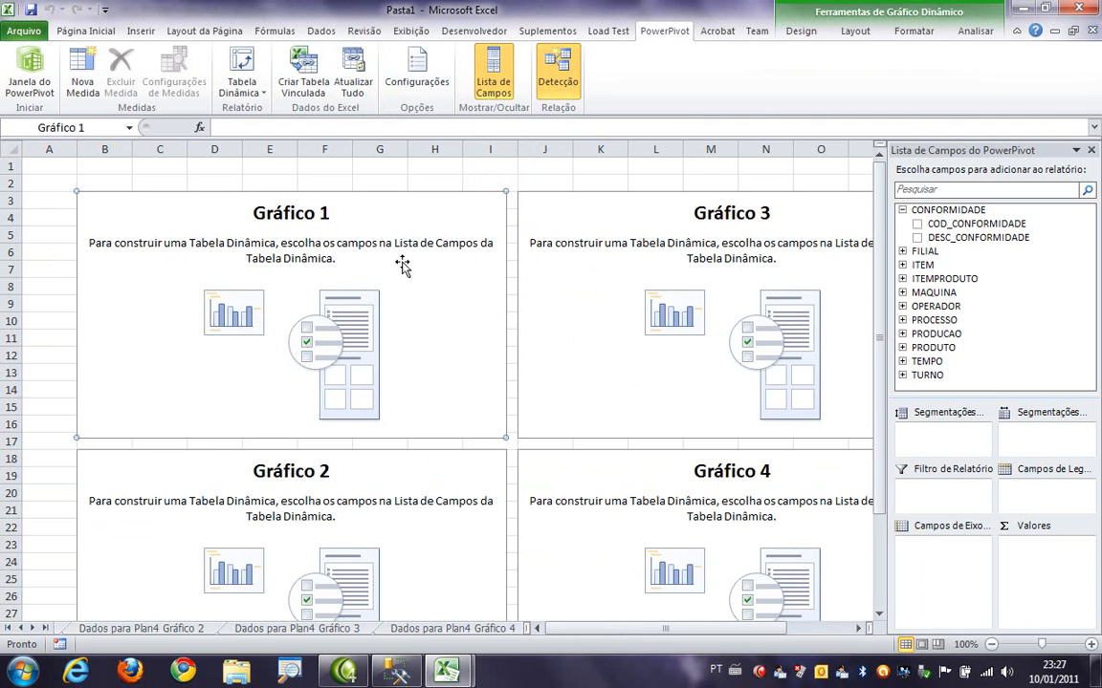
- Build Gráfico 1 with the sum of QUANTIDADE from PRODUCAO as values and DESC_PRODUTO from PRODUTO on the axis
{"action": "left_click", "coordinate": [257, 280]}
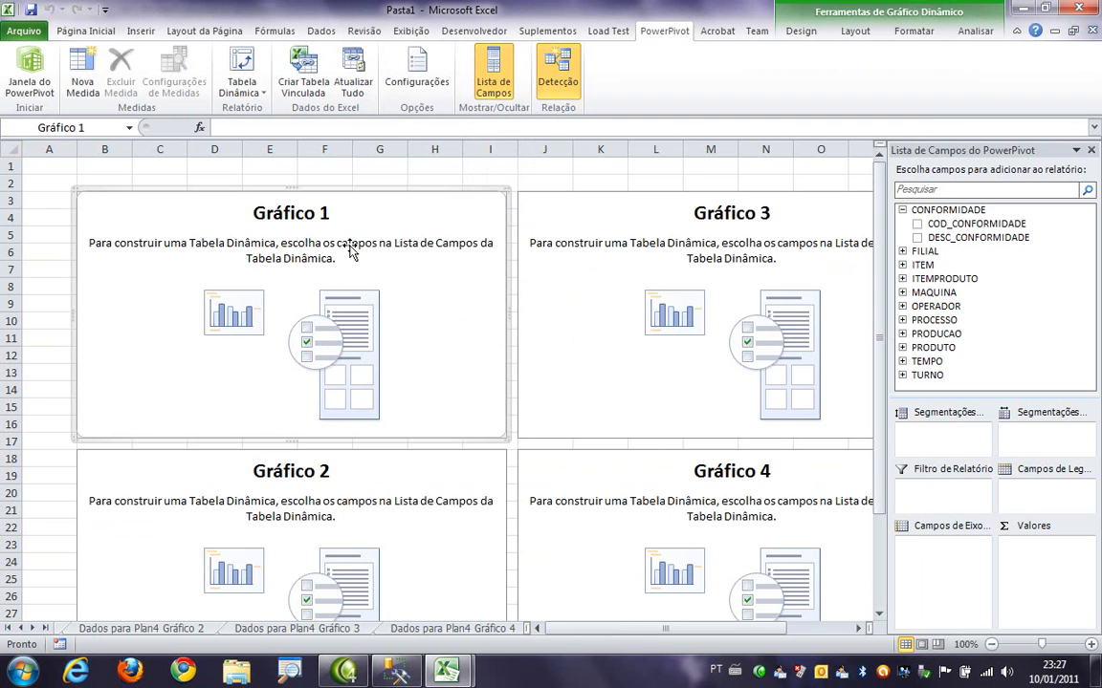
{"action": "left_click", "coordinate": [901, 210]}
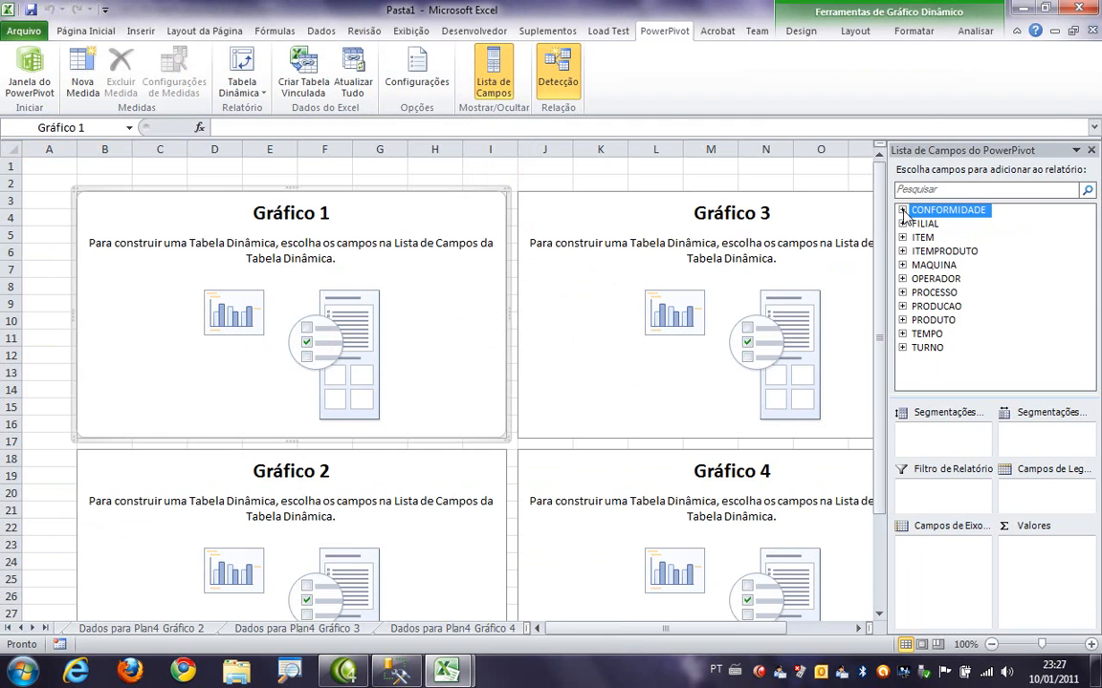
{"action": "left_click", "coordinate": [902, 306]}
{"action": "left_click", "coordinate": [916, 375]}
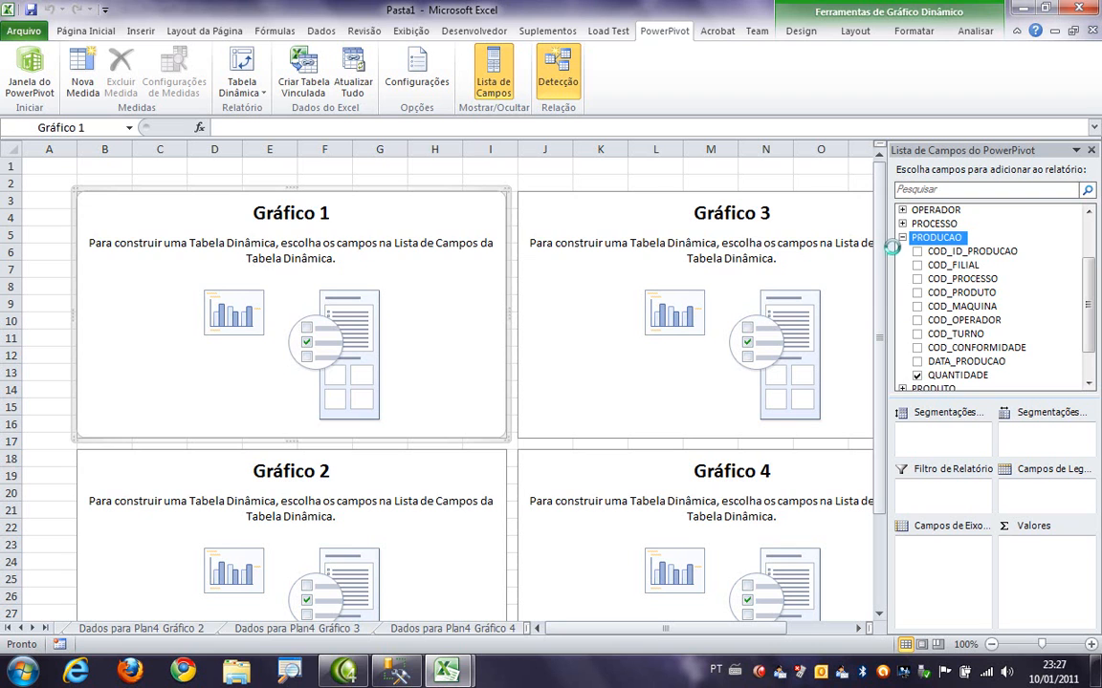
{"action": "left_click", "coordinate": [902, 237]}
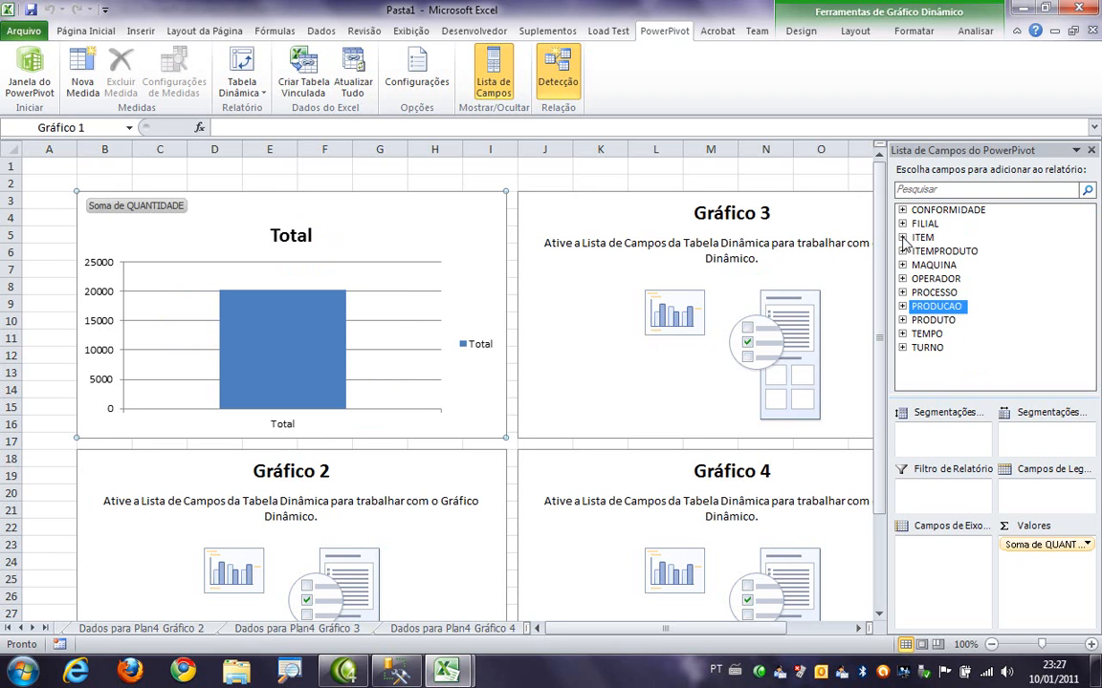
{"action": "left_click", "coordinate": [902, 321]}
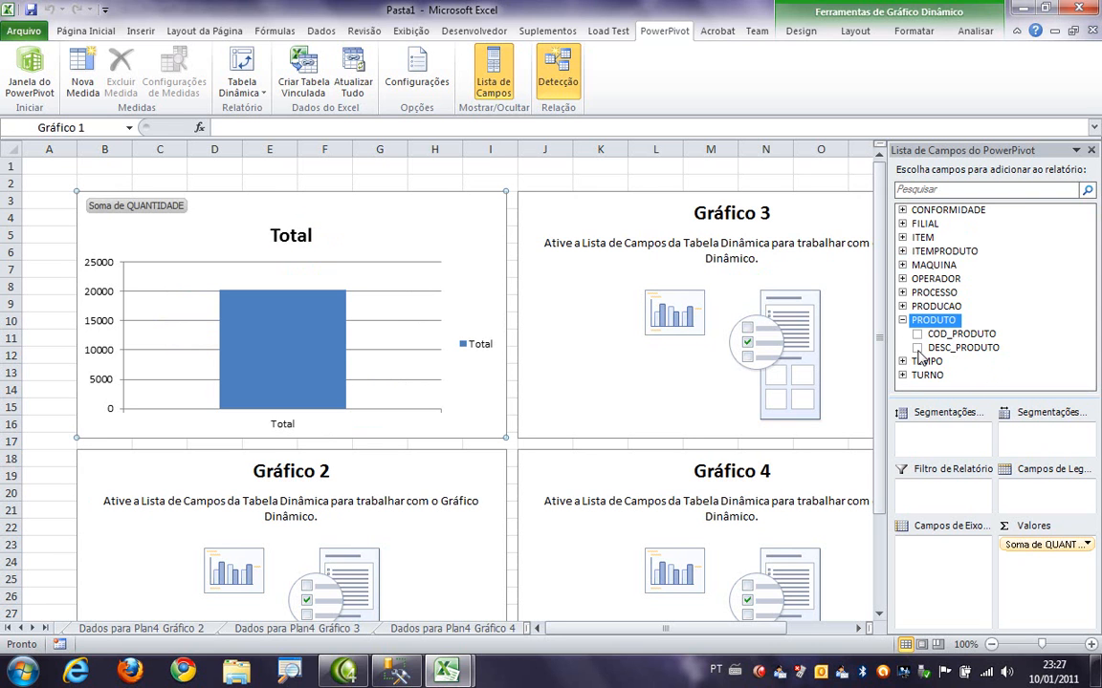
{"action": "left_click", "coordinate": [917, 348]}
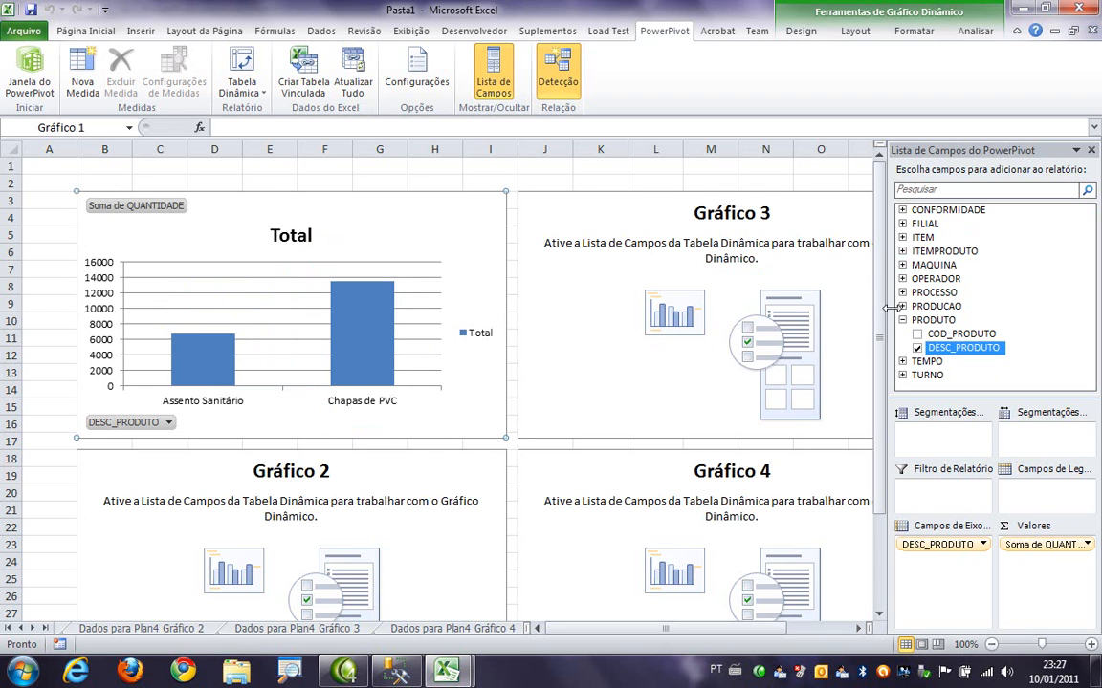
- Build Gráfico 3 with the sum of QUANTIDADE from PRODUCAO as values and DESC_PROCESSO from PROCESSO on the axis
{"action": "left_click", "coordinate": [646, 282]}
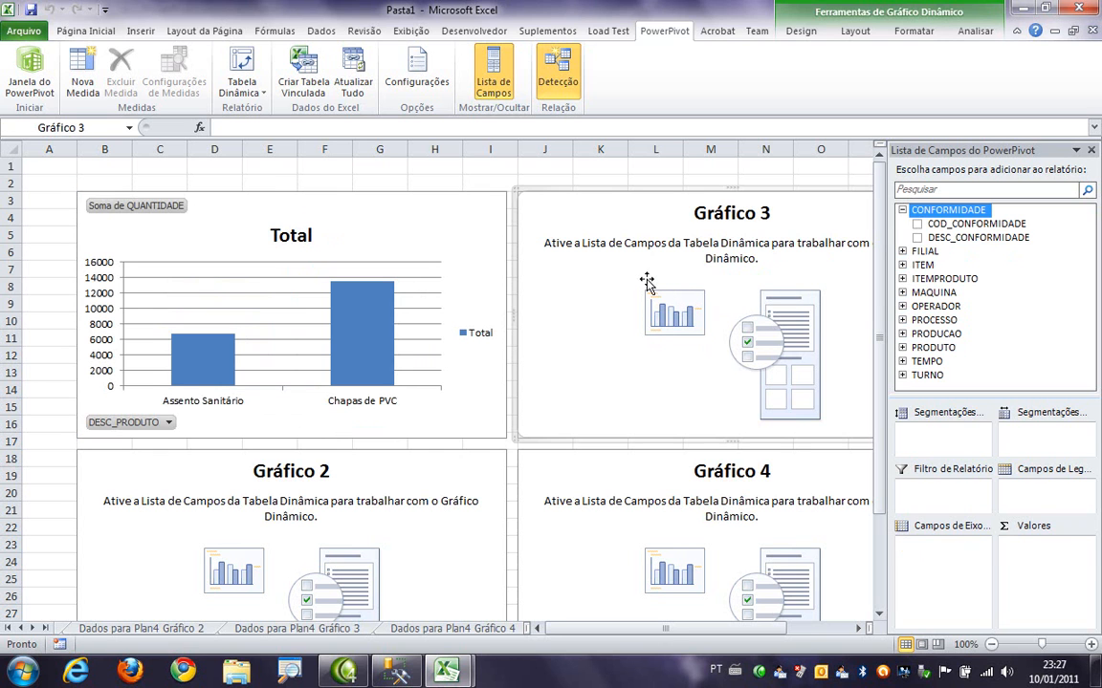
{"action": "left_click", "coordinate": [902, 210]}
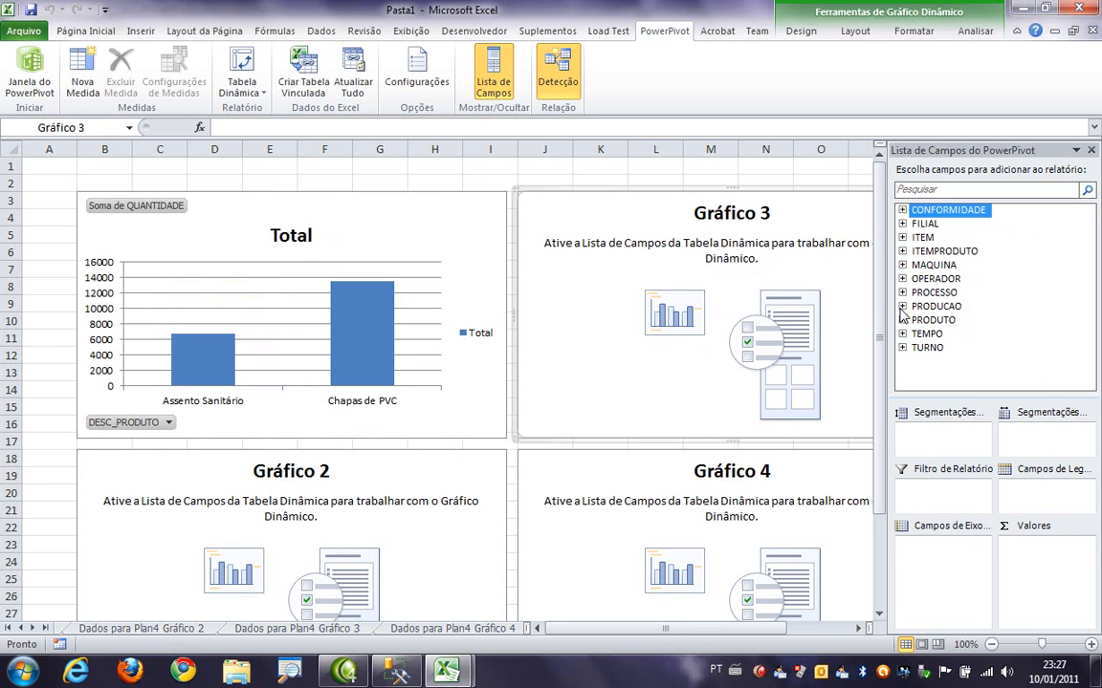
{"action": "left_click", "coordinate": [901, 306]}
{"action": "left_click", "coordinate": [917, 374]}
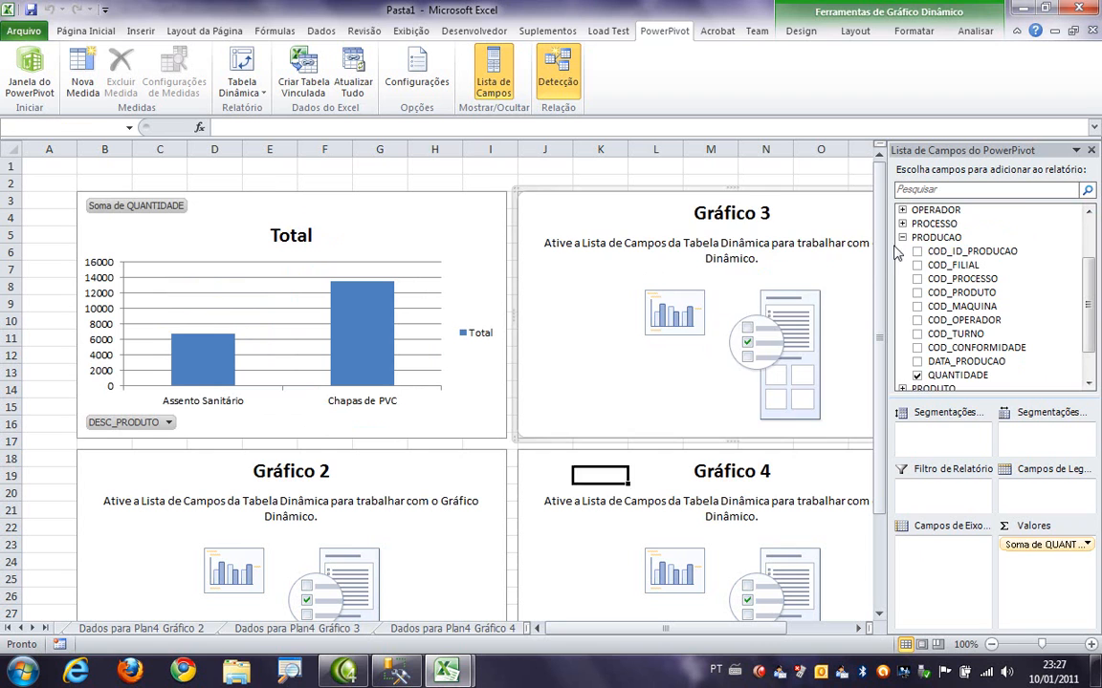
{"action": "left_click", "coordinate": [902, 237]}
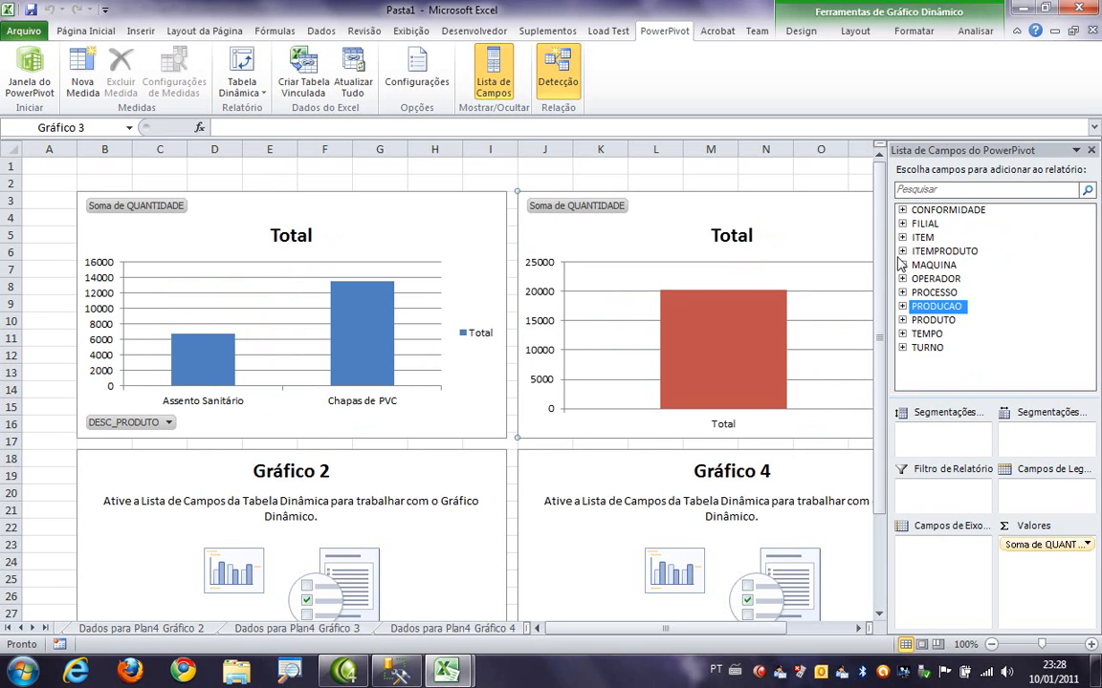
{"action": "left_click", "coordinate": [902, 293]}
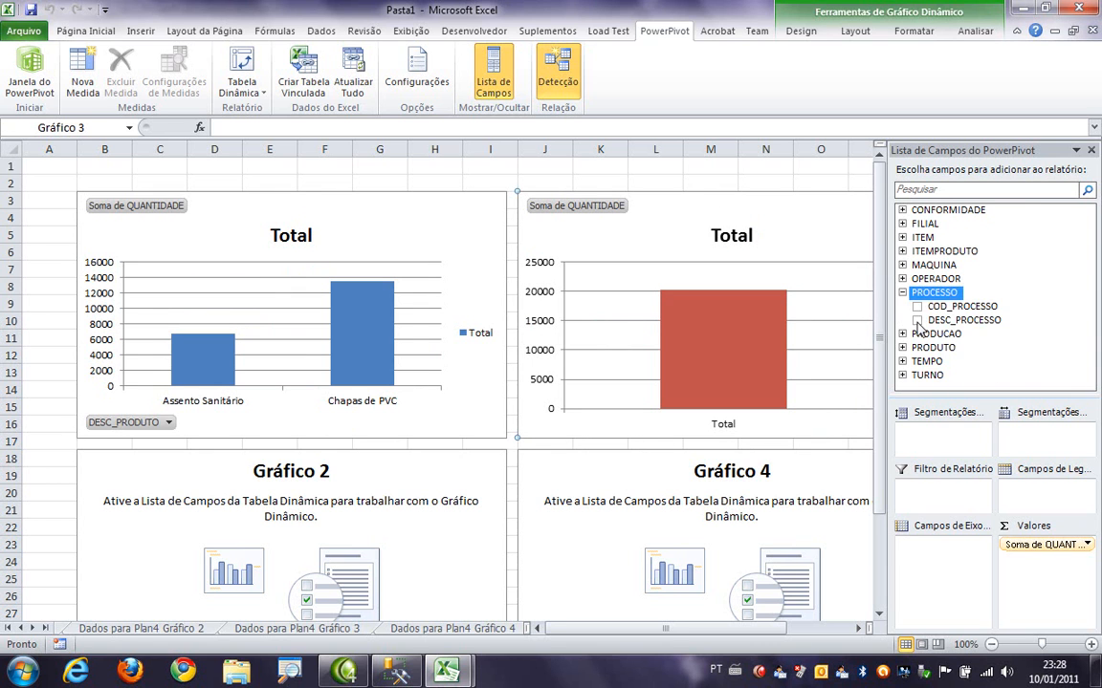
{"action": "left_click", "coordinate": [917, 321]}
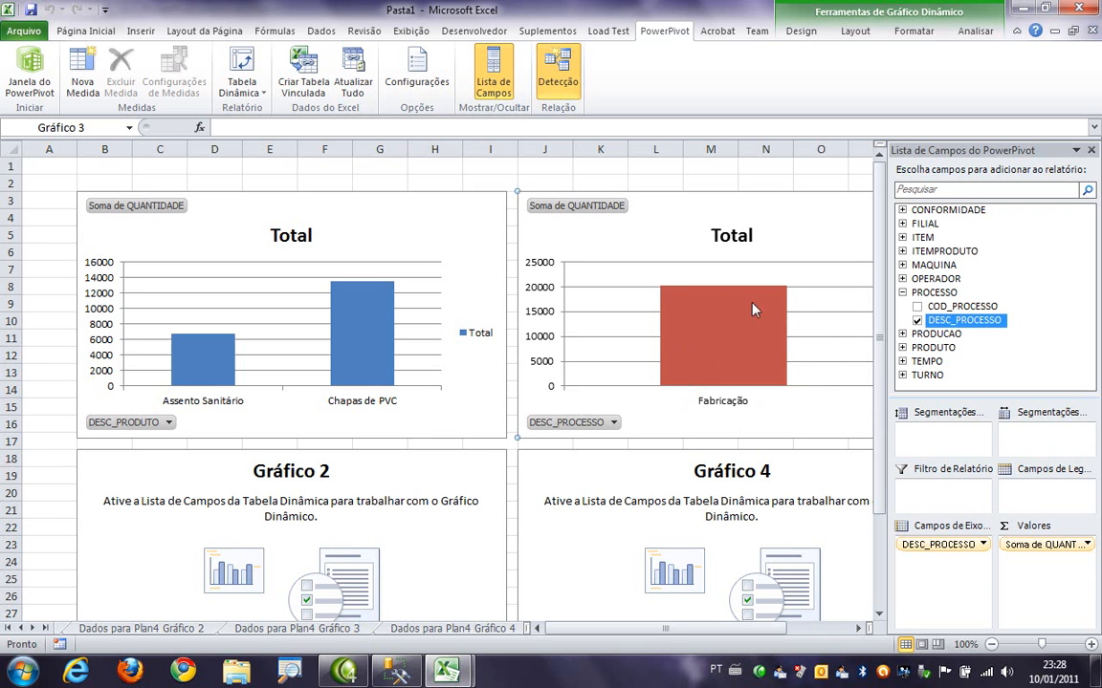
- Build Gráfico 2 with the sum of QUANTIDADE from PRODUCAO as values and DESC_OPERADOR from OPERADOR on the axis
{"action": "left_click", "coordinate": [402, 516]}
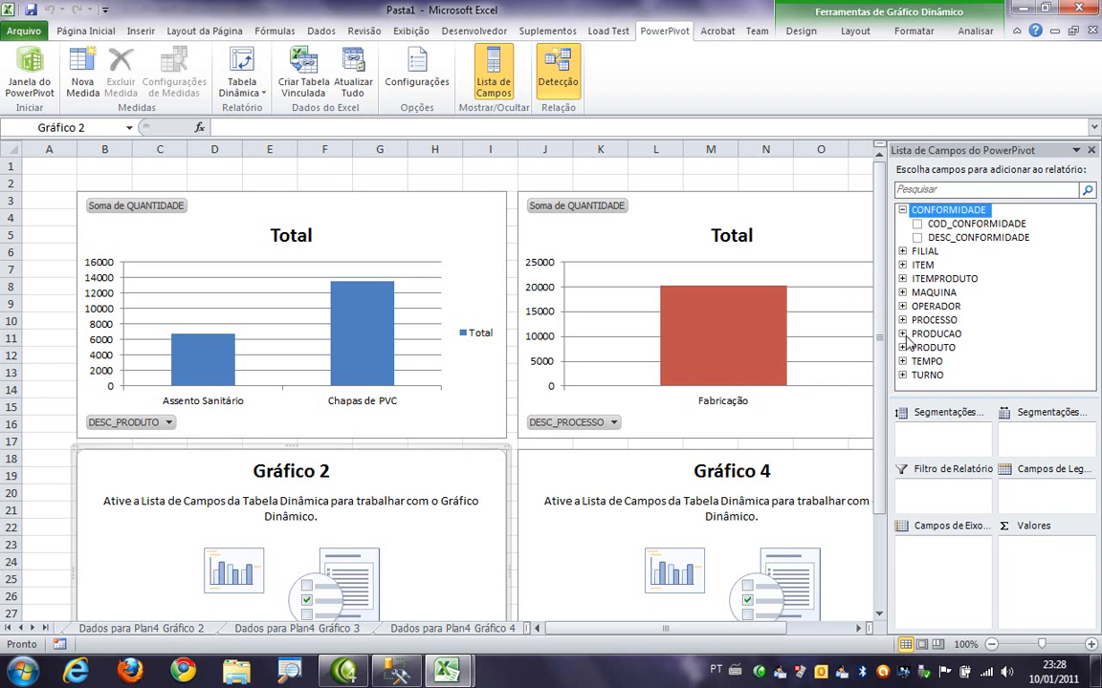
{"action": "left_click", "coordinate": [904, 334]}
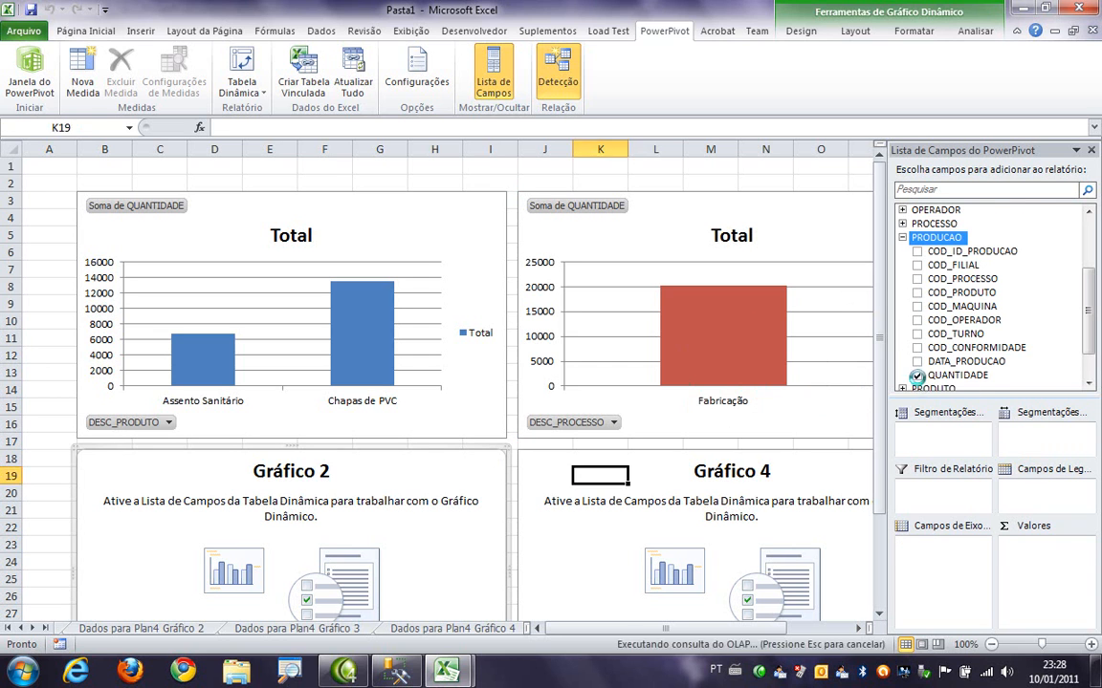
{"action": "left_click", "coordinate": [903, 238]}
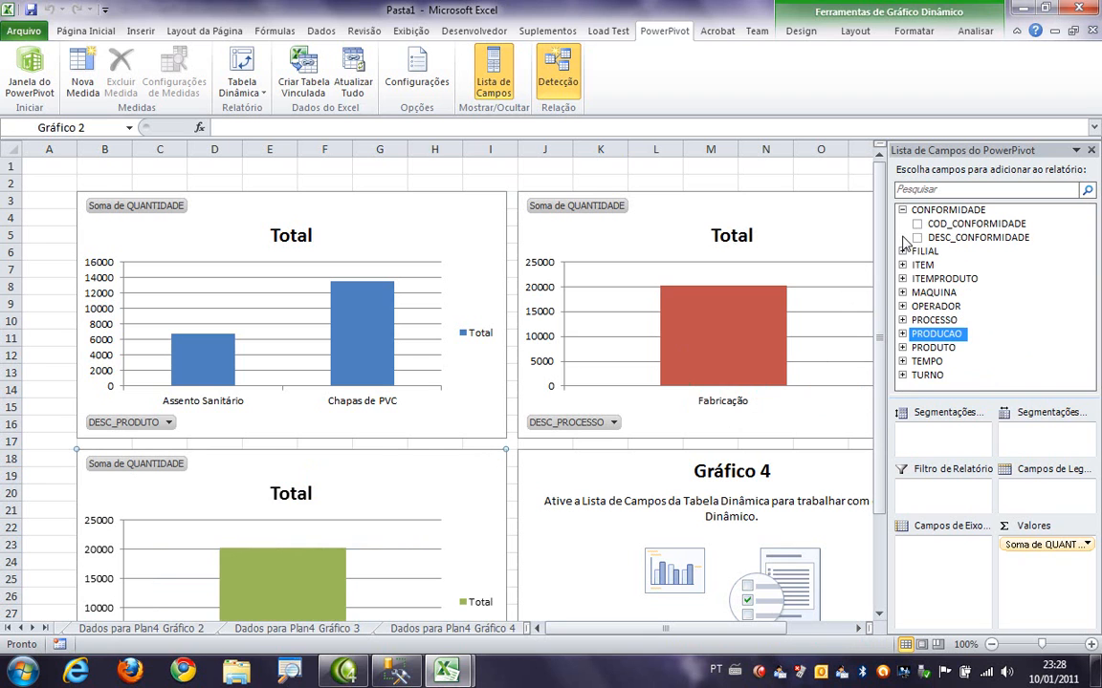
{"action": "left_click", "coordinate": [903, 307]}
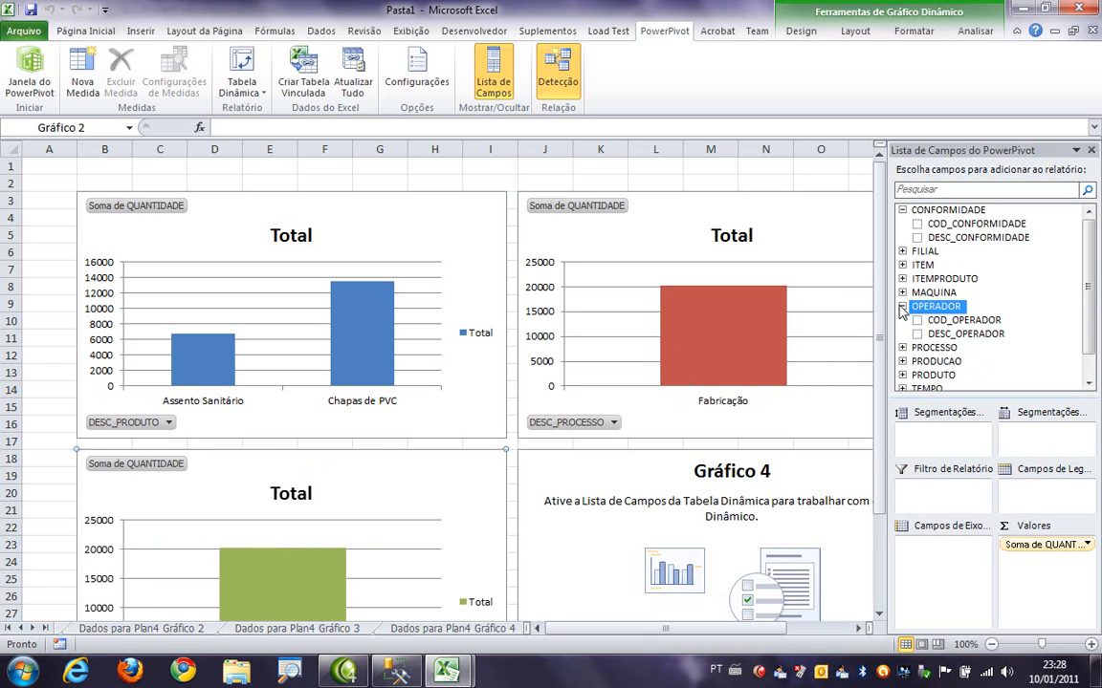
{"action": "left_click", "coordinate": [917, 334]}
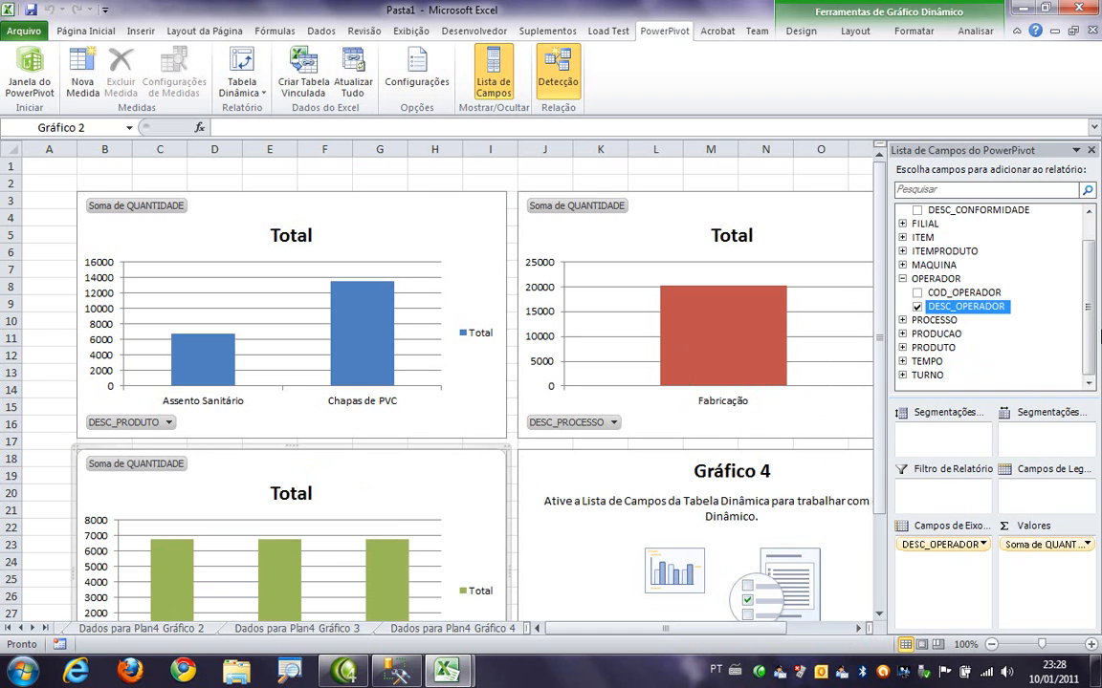
{"action": "left_click", "coordinate": [903, 279]}
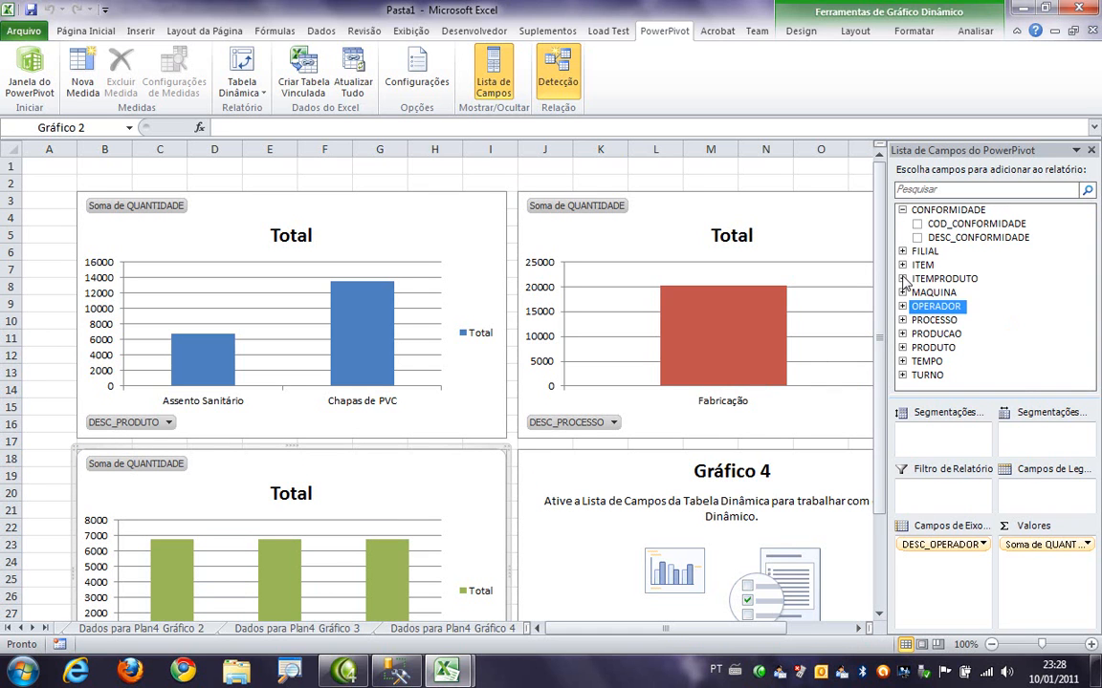
{"action": "left_click", "coordinate": [902, 334]}
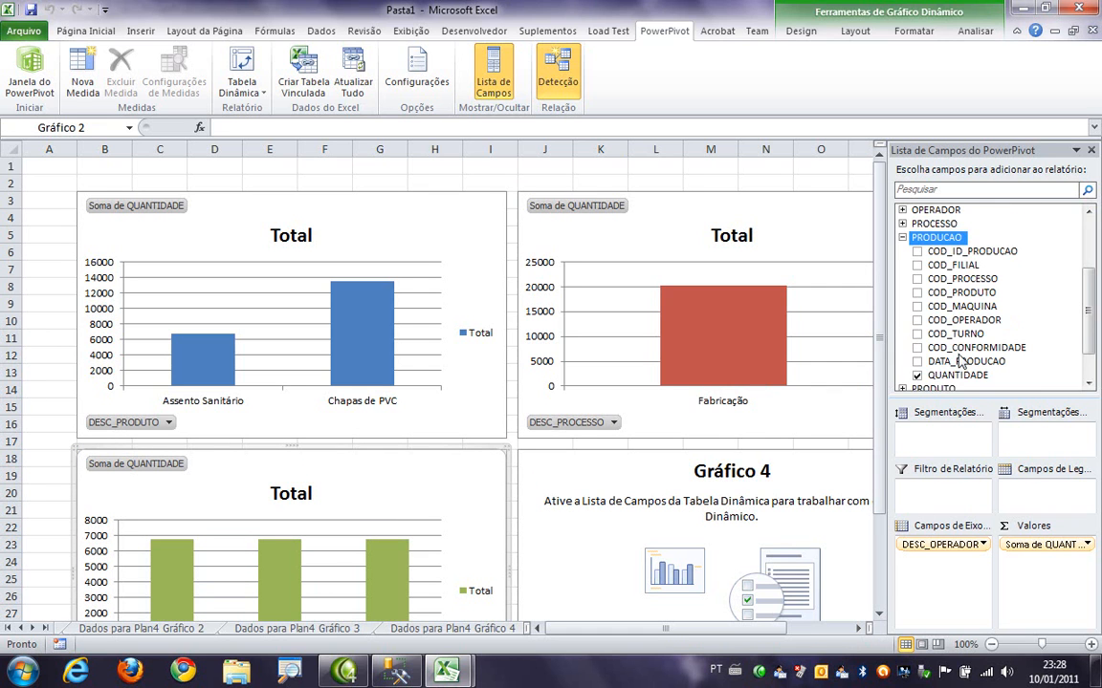
{"action": "left_click", "coordinate": [904, 240]}
- Build Gráfico 4 with the sum of QUANTIDADE from PRODUCAO as values and DESC_TURNO from TURNO on the axis
{"action": "left_click", "coordinate": [708, 467]}
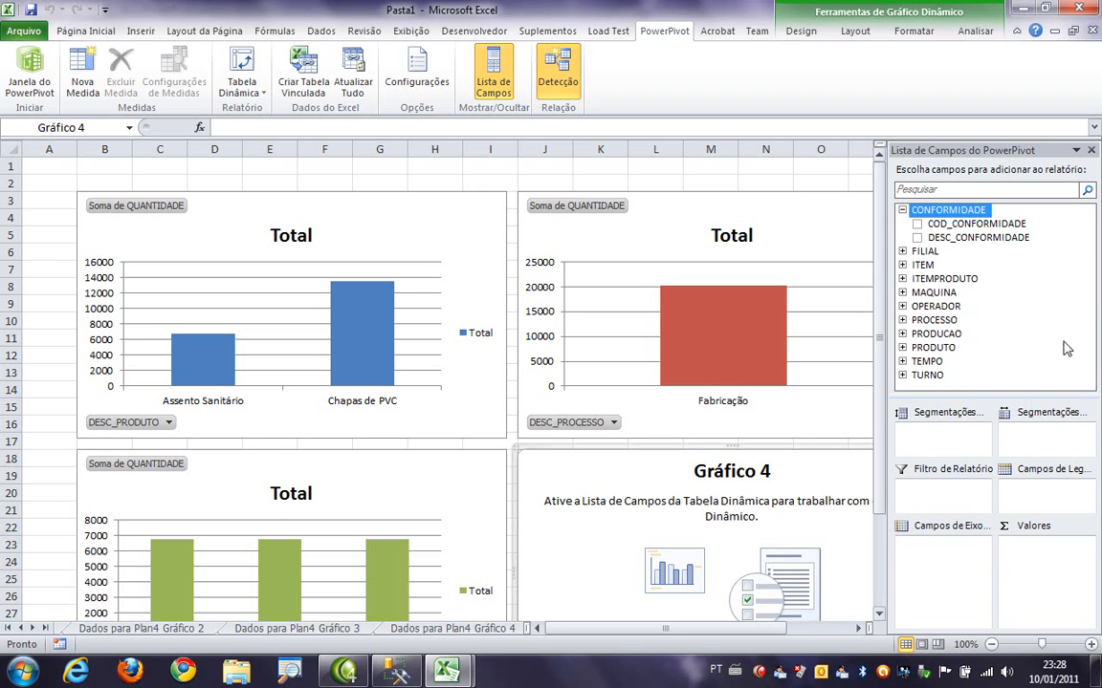
{"action": "left_click", "coordinate": [902, 336]}
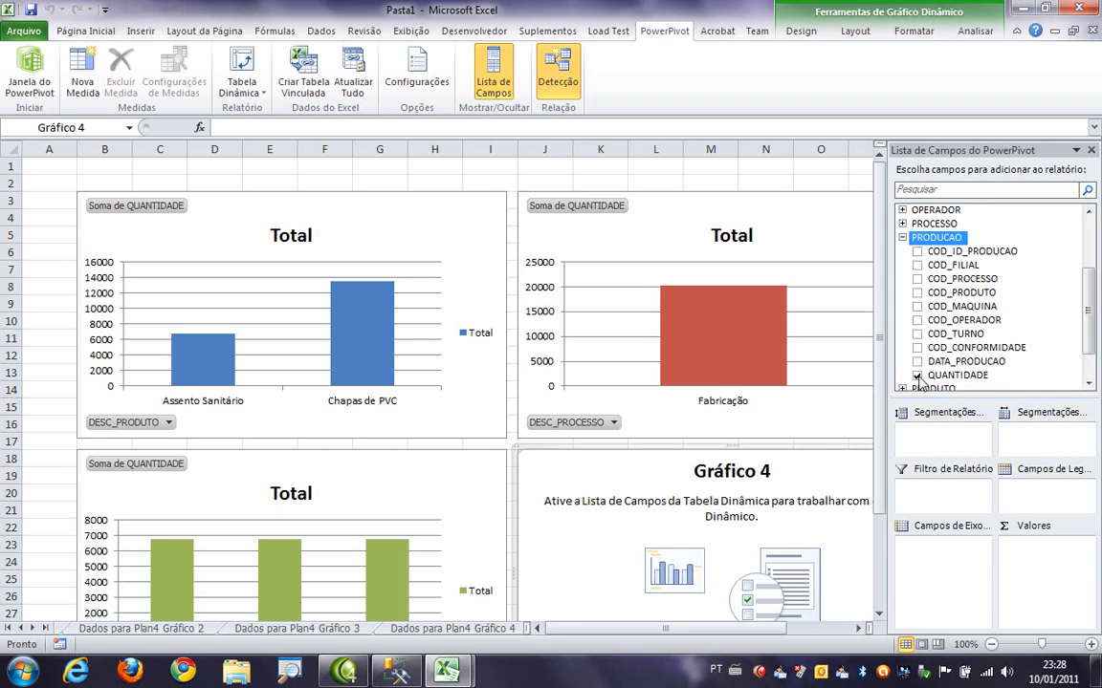
{"action": "left_click", "coordinate": [917, 374]}
{"action": "scroll", "coordinate": [1089, 323], "scroll_direction": "down", "scroll_amount": 1}
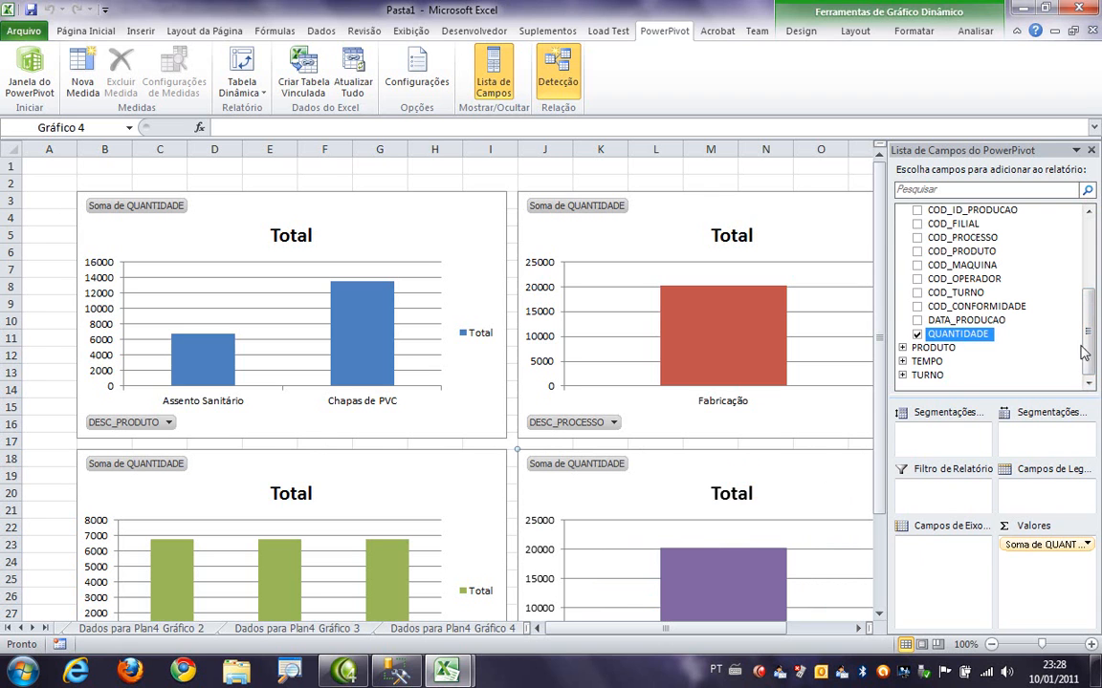
{"action": "left_click", "coordinate": [902, 374]}
{"action": "left_click", "coordinate": [917, 376]}
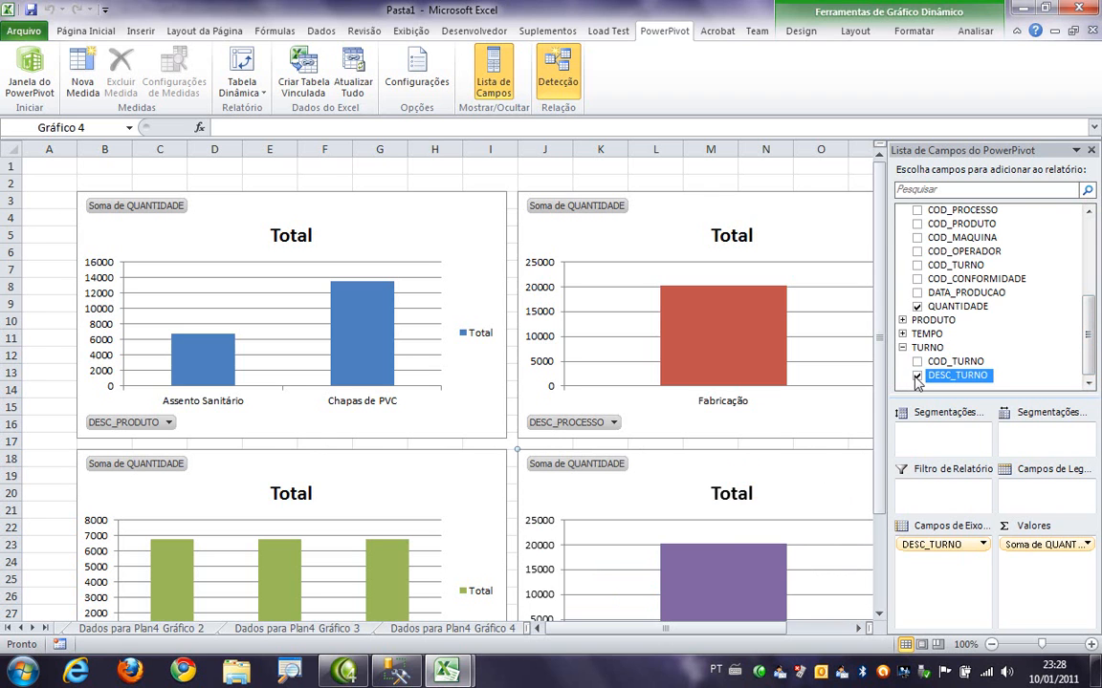
{"action": "scroll", "coordinate": [877, 469], "scroll_direction": "down", "scroll_amount": 2}
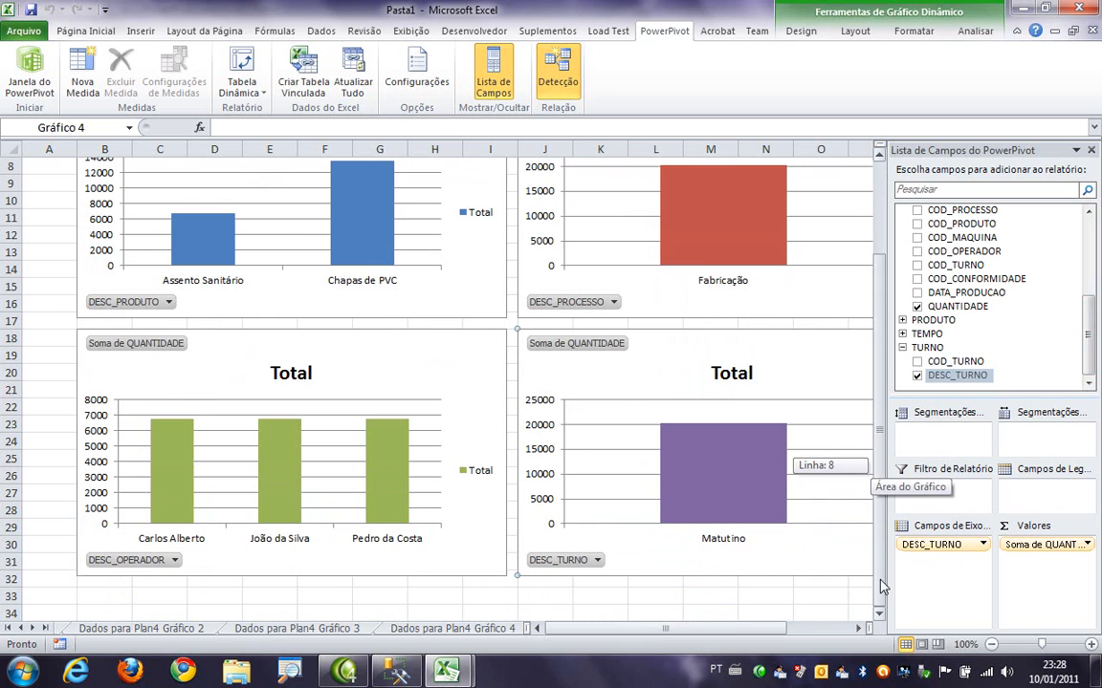
{"action": "left_click", "coordinate": [902, 348]}
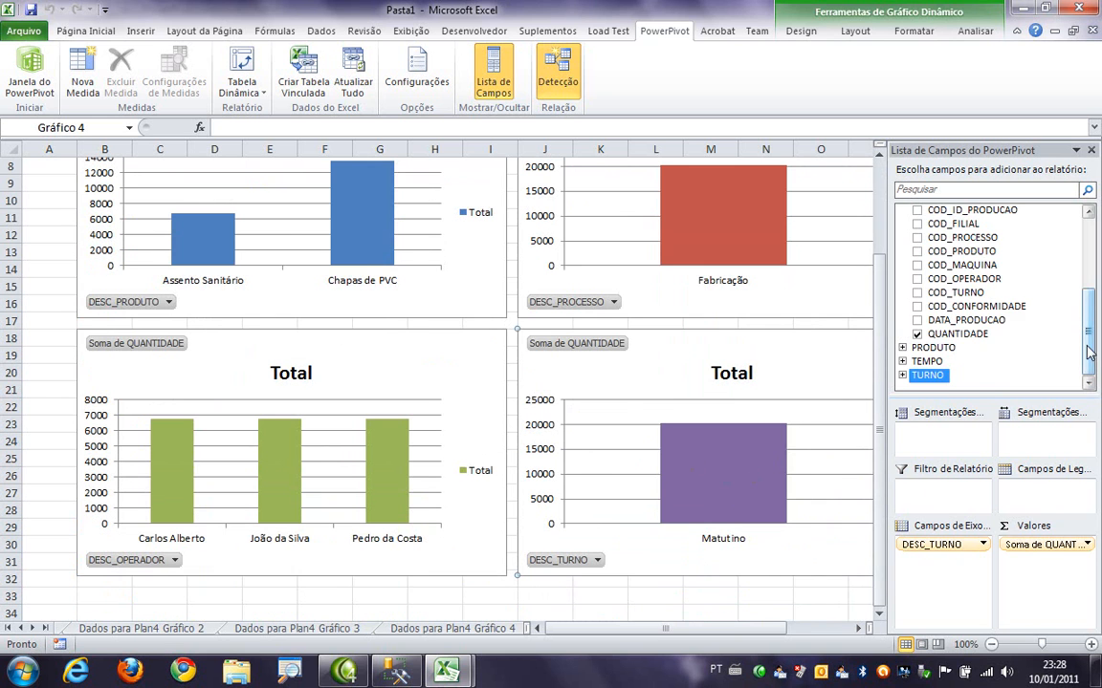
- Add MES from the TEMPO table as a horizontal slicer above the charts
{"action": "left_click_drag", "start_coordinate": [1088, 349], "coordinate": [1093, 253]}
{"action": "left_click", "coordinate": [880, 178]}
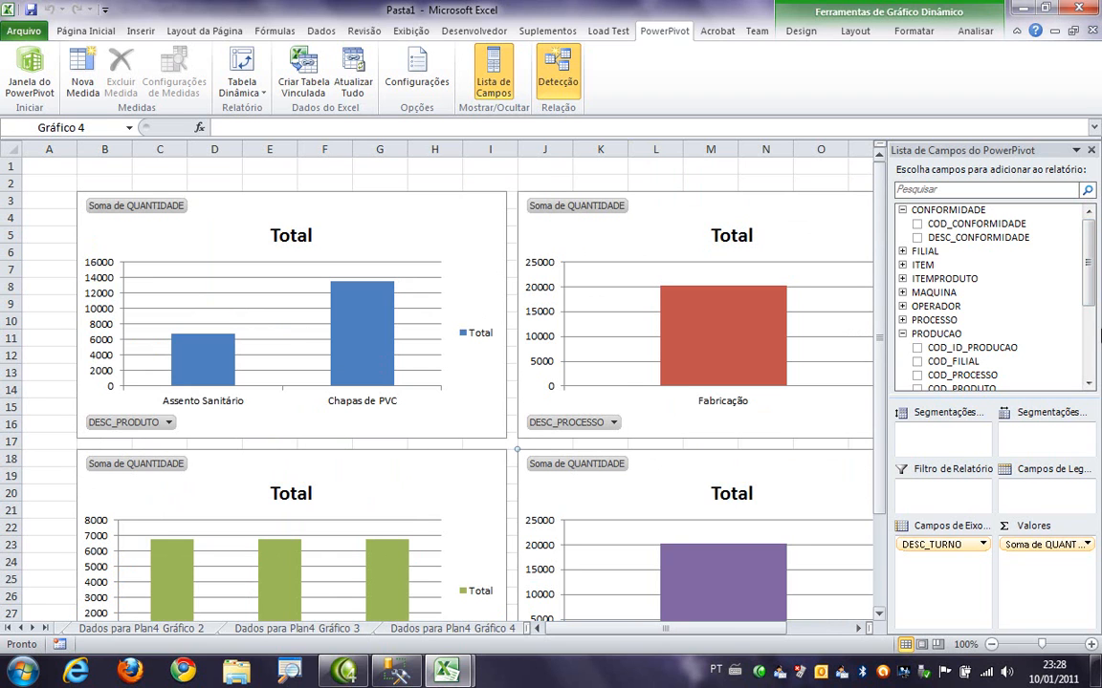
{"action": "scroll", "coordinate": [1093, 325], "scroll_direction": "down", "scroll_amount": 2}
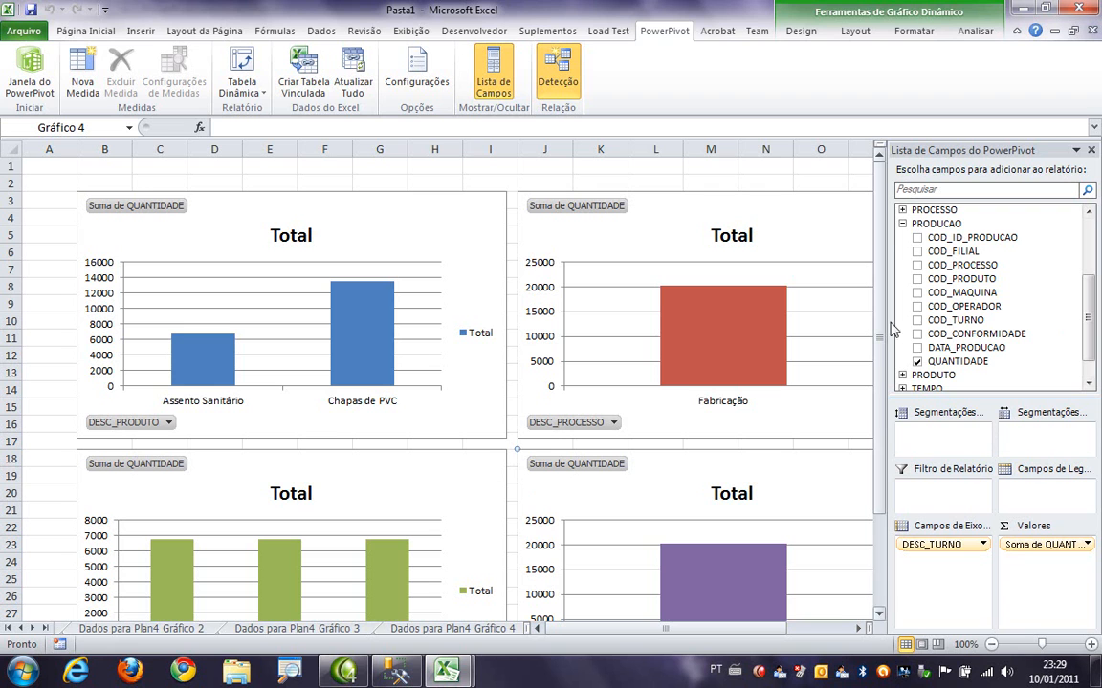
{"action": "left_click", "coordinate": [902, 223]}
{"action": "left_click", "coordinate": [902, 210]}
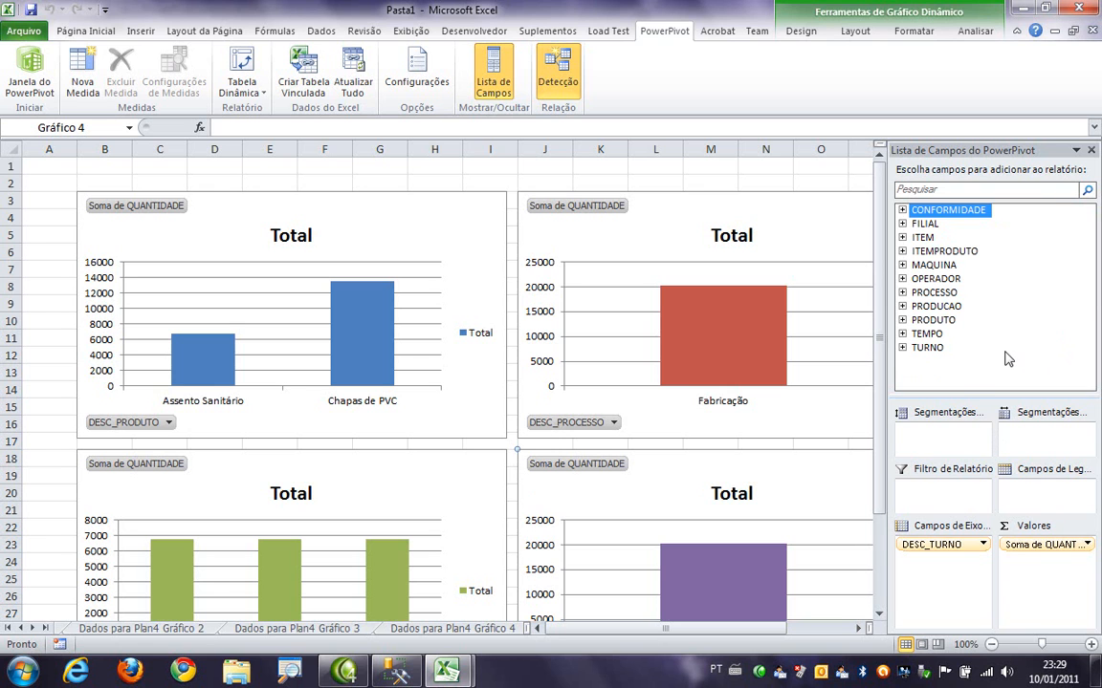
{"action": "left_click", "coordinate": [902, 334]}
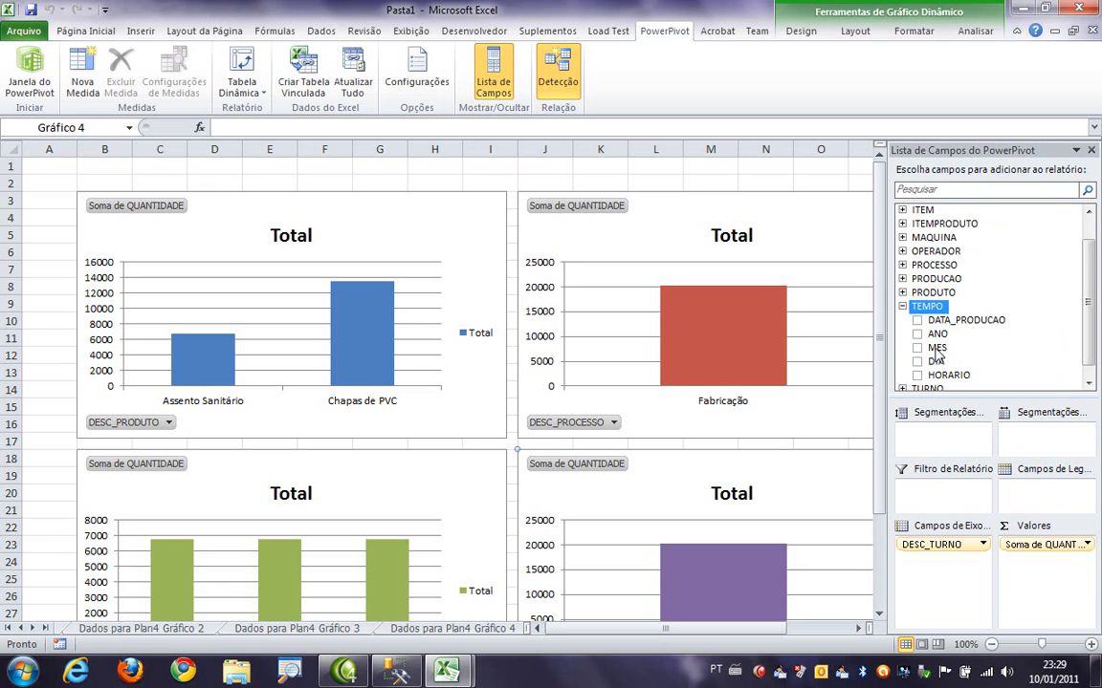
{"action": "left_click_drag", "start_coordinate": [934, 348], "coordinate": [1026, 435]}
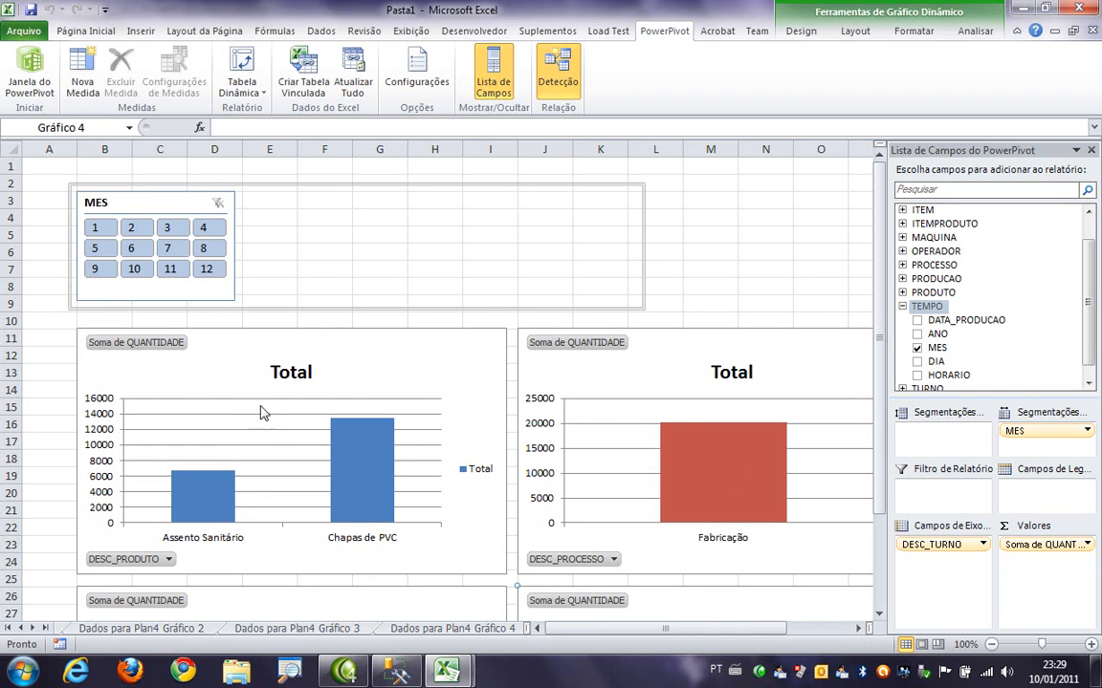
- Filter the charts with the MES slicer, first to month 12 and then to month 5
{"action": "mouse_move", "coordinate": [201, 514]}
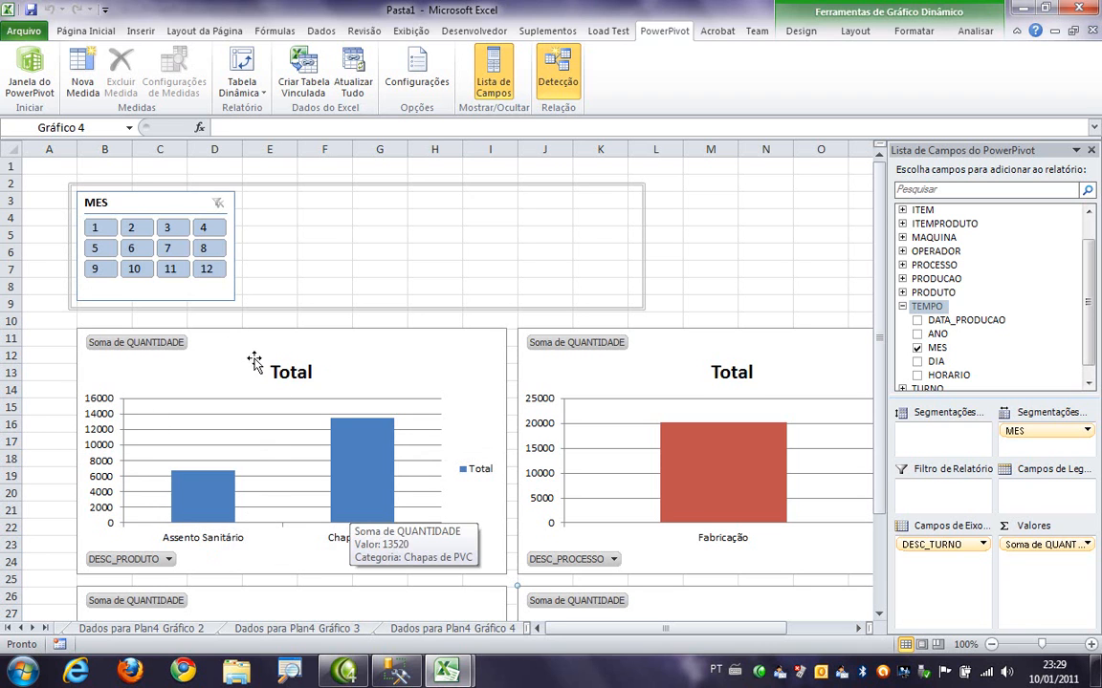
{"action": "left_click", "coordinate": [206, 269]}
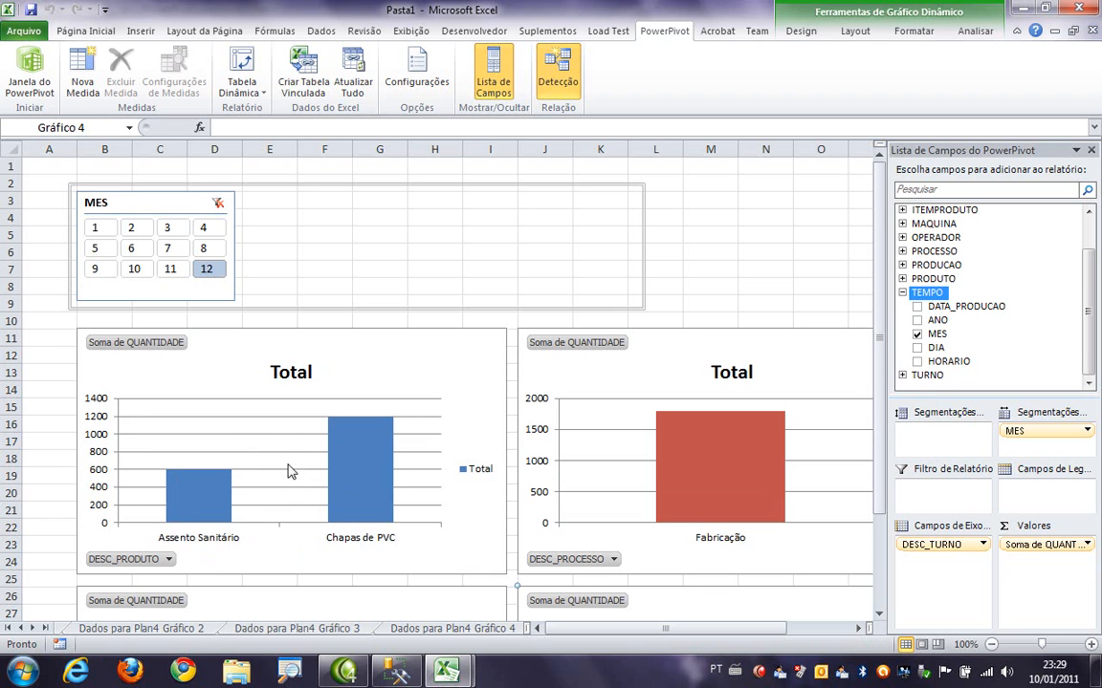
{"action": "left_click", "coordinate": [96, 248]}
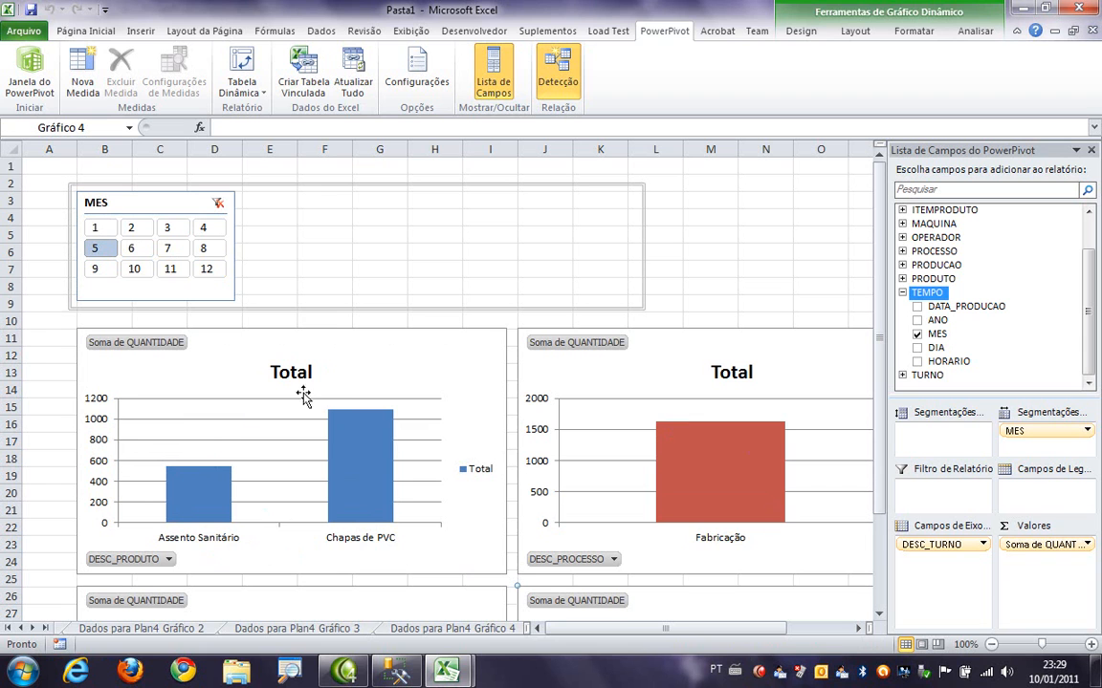
- Narrow the horizontal slicer frame around MES and add ANO from TEMPO as a second horizontal slicer
{"action": "left_click", "coordinate": [643, 248]}
{"action": "left_click_drag", "start_coordinate": [640, 248], "coordinate": [269, 238]}
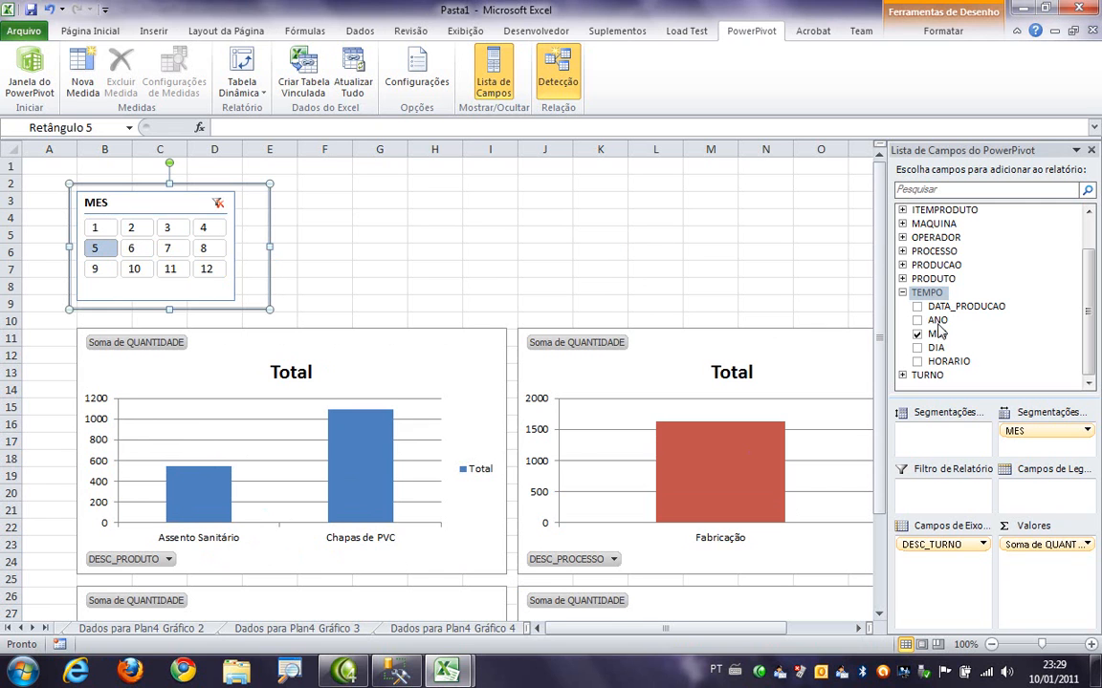
{"action": "left_click_drag", "start_coordinate": [937, 325], "coordinate": [1028, 445]}
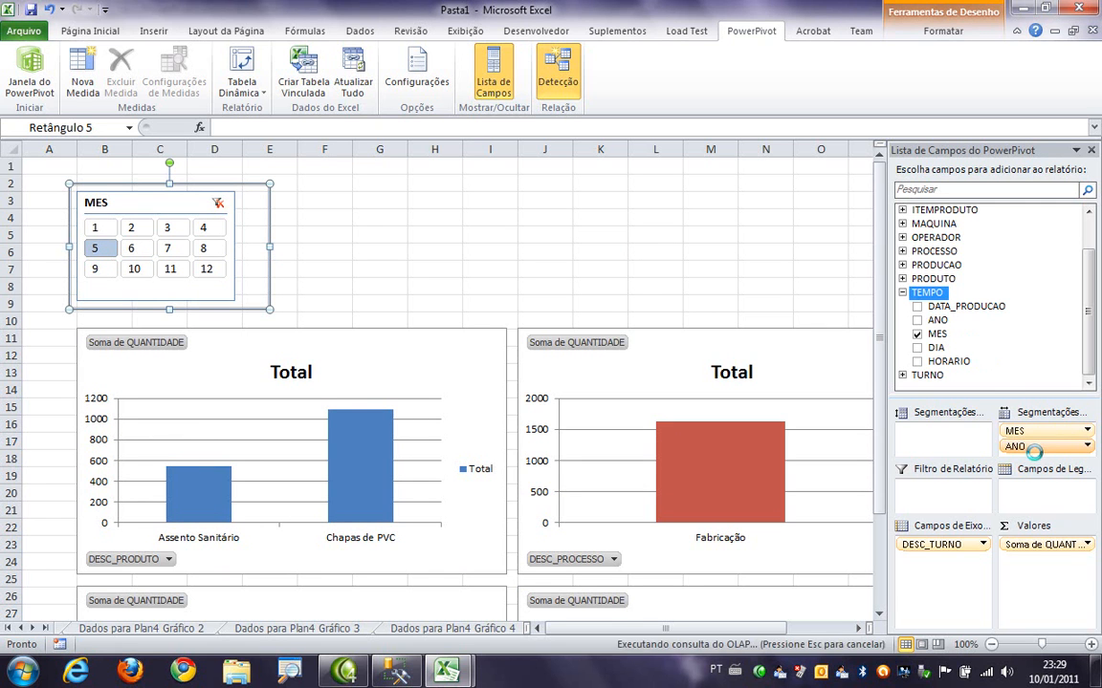
- Filter the charts to year 2010, extend the ANO selection to 2009 and 2010, and include month 4 alongside month 5
{"action": "left_click", "coordinate": [221, 249]}
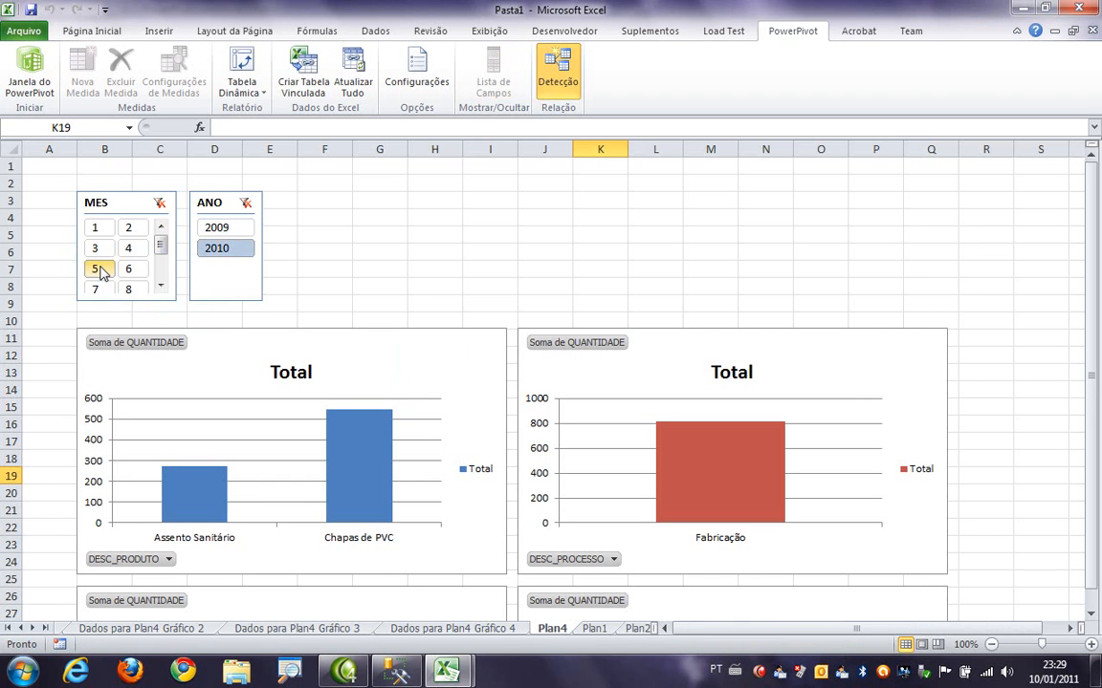
{"action": "mouse_move", "coordinate": [360, 446]}
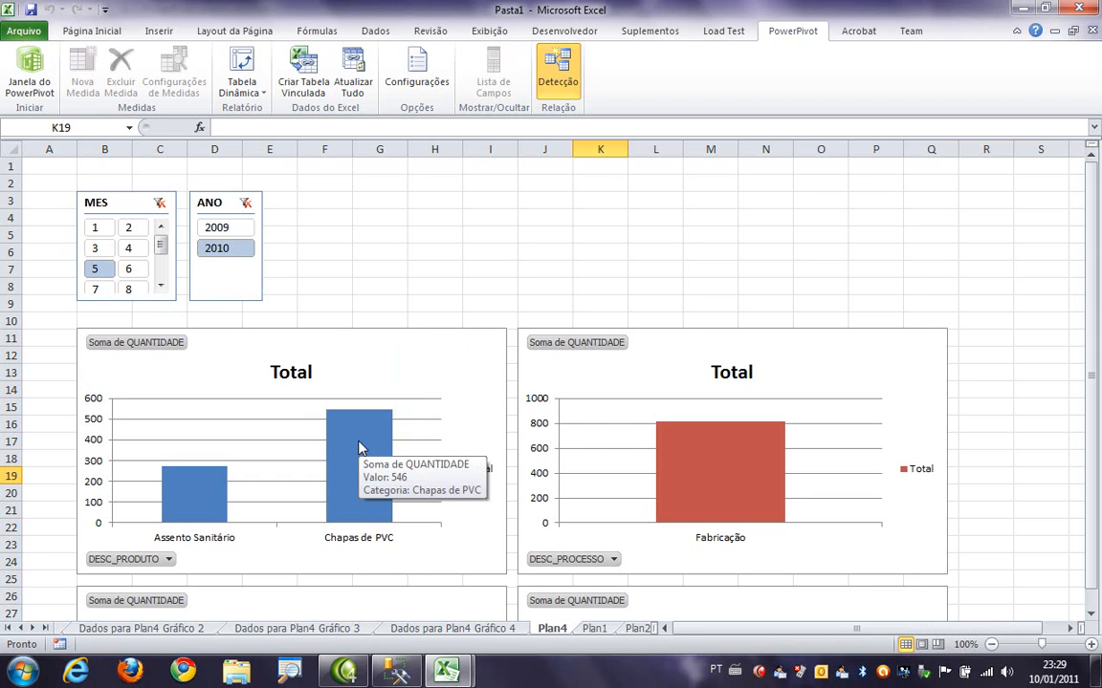
{"action": "left_click", "coordinate": [235, 237], "text": "ctrl"}
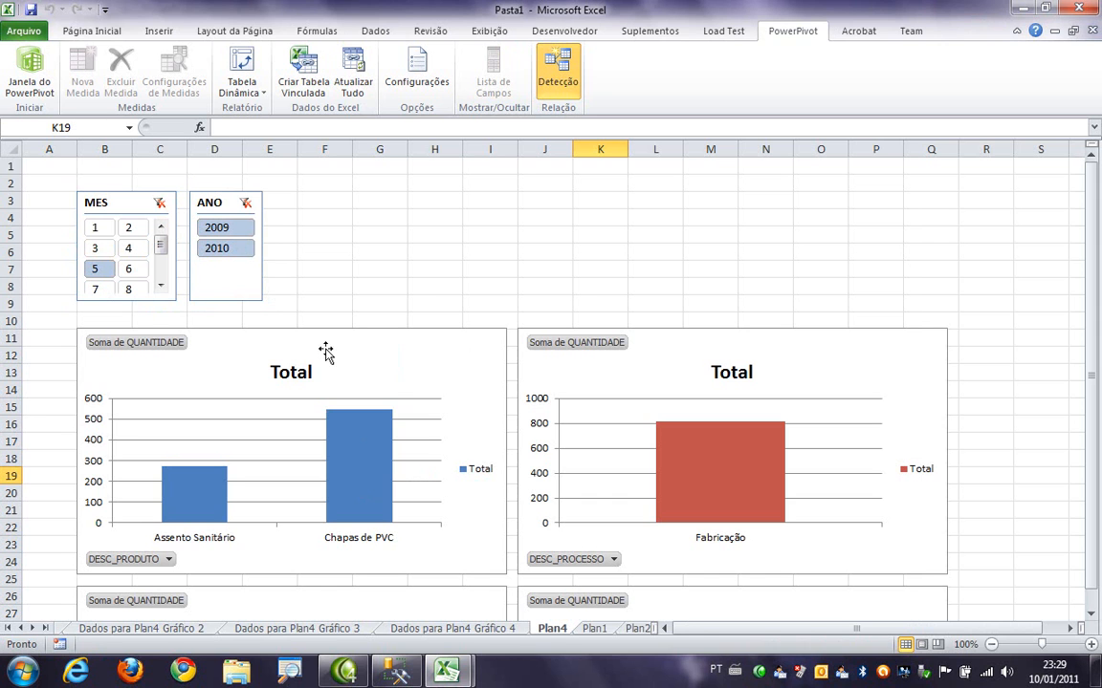
{"action": "left_click", "coordinate": [130, 250], "text": "ctrl"}
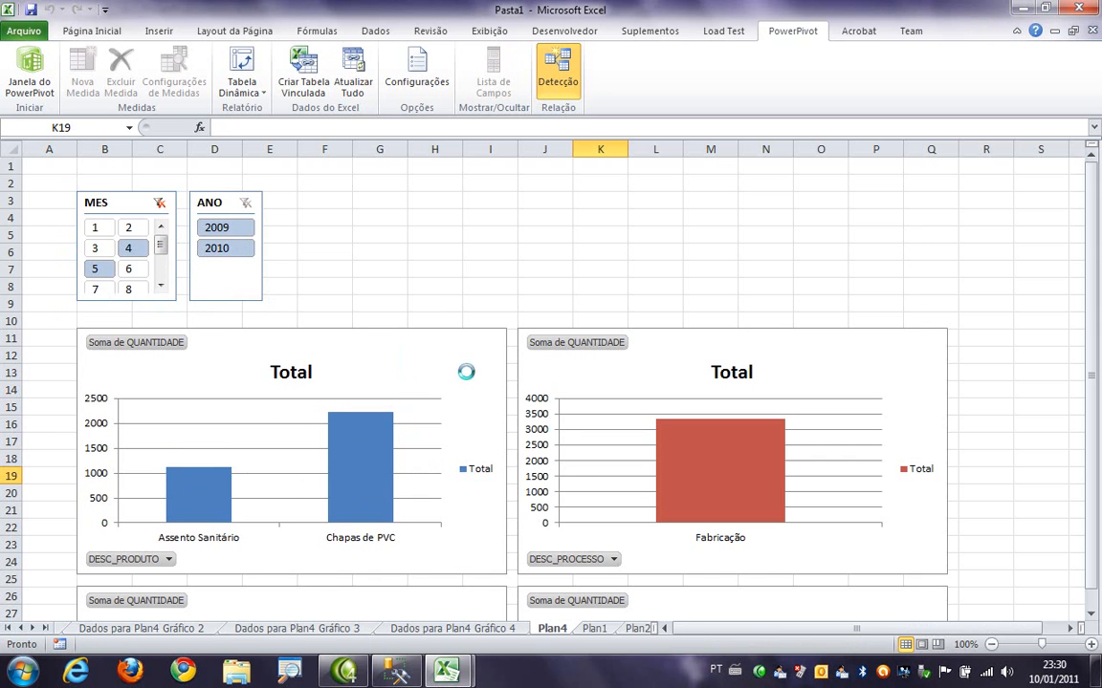
- Change MES from a horizontal to a vertical slicer and move the ANO slicer frame above Gráfico 1, starting around column I
{"action": "left_click", "coordinate": [770, 363]}
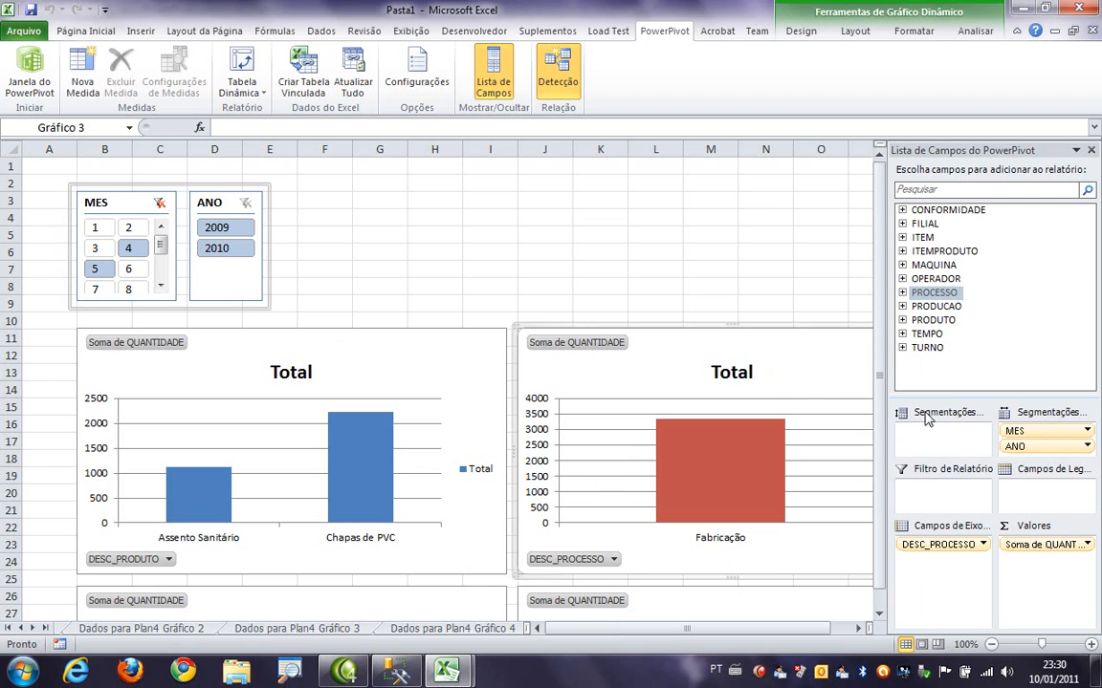
{"action": "left_click_drag", "start_coordinate": [1059, 438], "coordinate": [942, 432]}
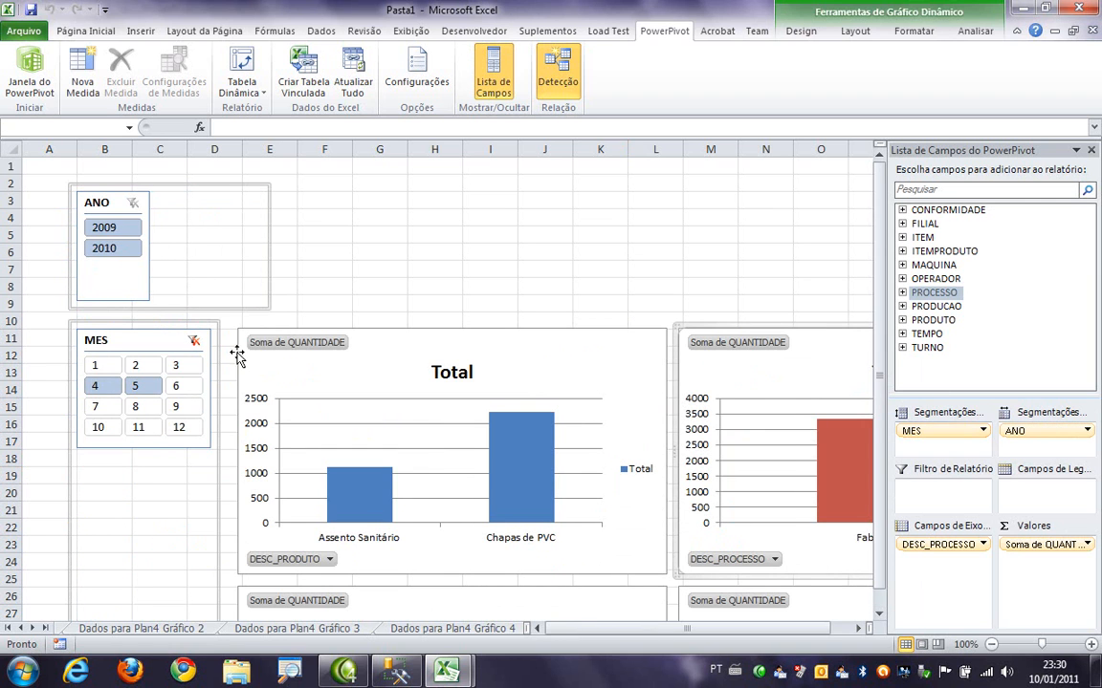
{"action": "left_click_drag", "start_coordinate": [143, 184], "coordinate": [537, 190]}
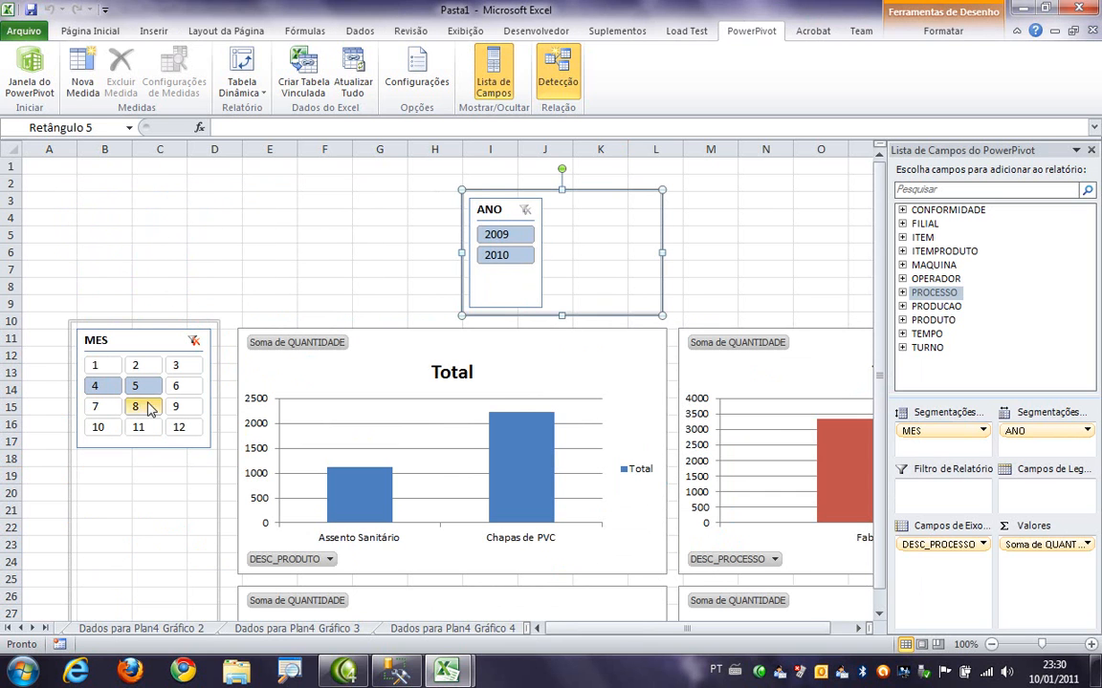
- Filter the charts to month 4 only and to year 2010 with the slicers
{"action": "left_click", "coordinate": [95, 387]}
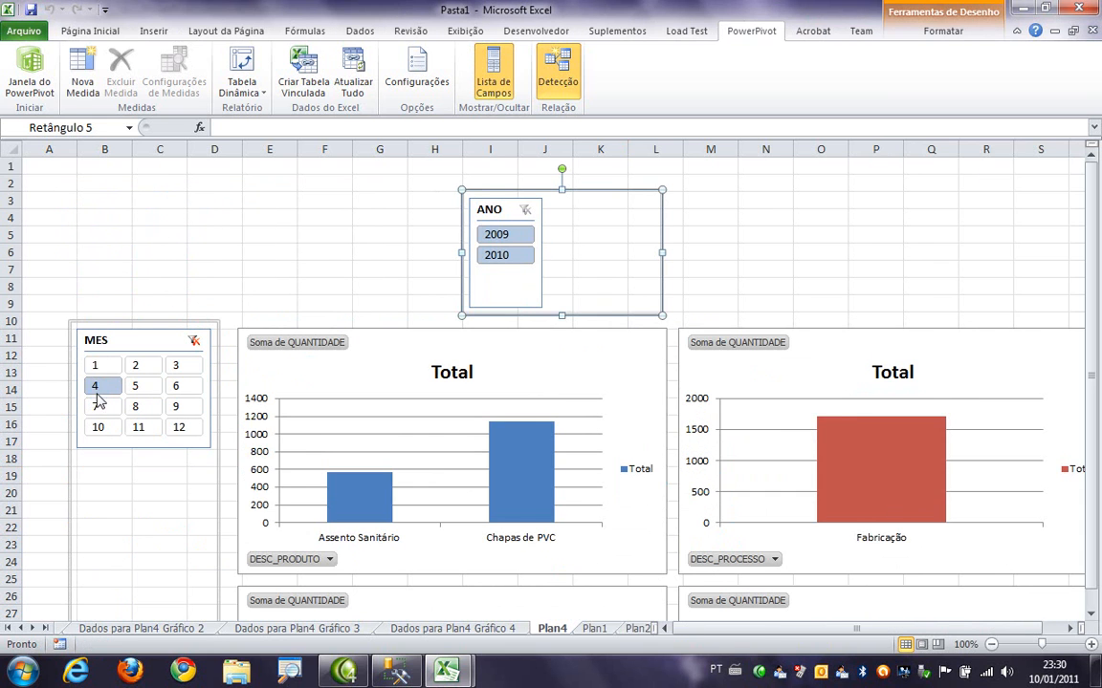
{"action": "left_click", "coordinate": [498, 261]}
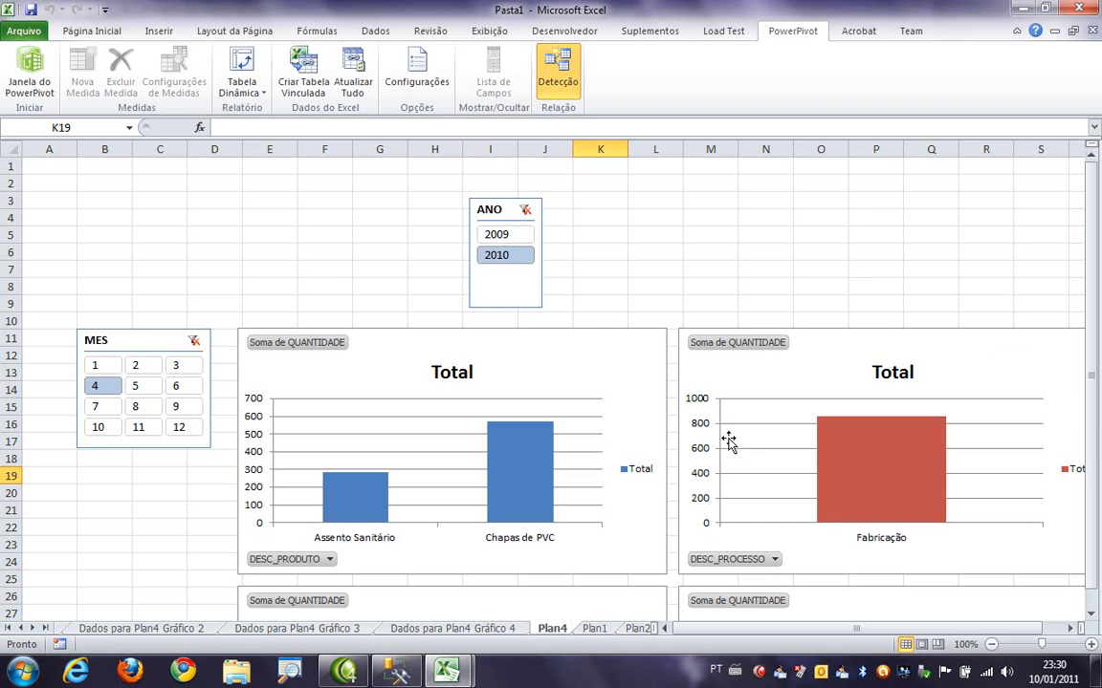
{"action": "left_click", "coordinate": [729, 376]}
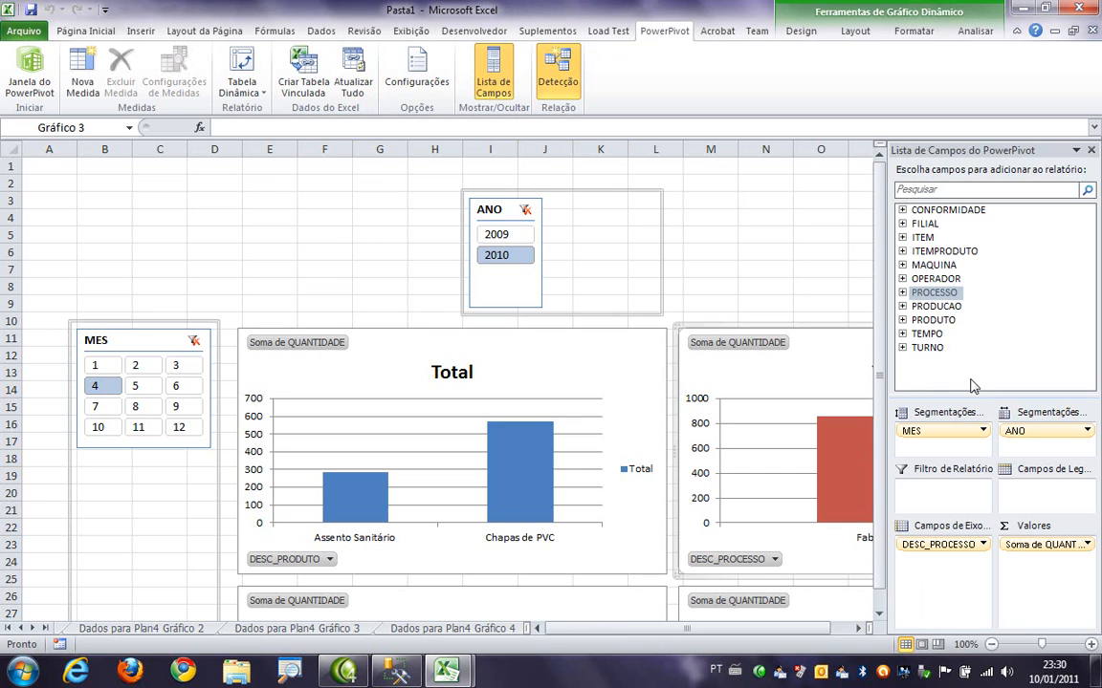
- Set the Capa_Apresentação image from the Desktop as the background of sheet Plan4
{"action": "left_click", "coordinate": [330, 235]}
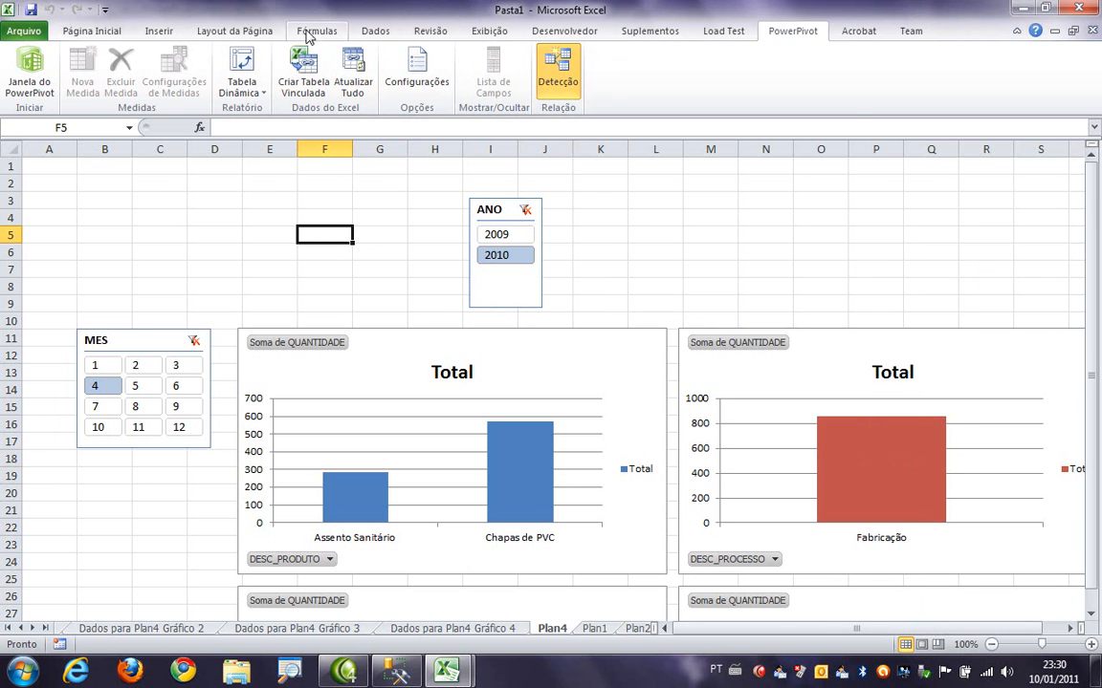
{"action": "left_click", "coordinate": [248, 35]}
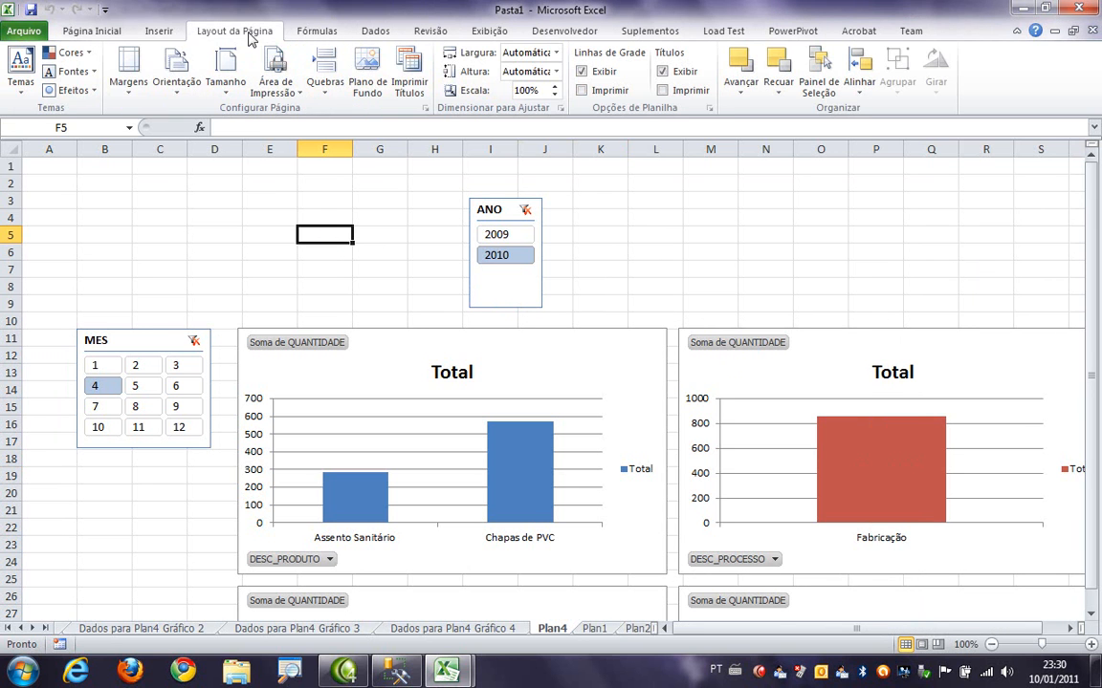
{"action": "left_click", "coordinate": [367, 69]}
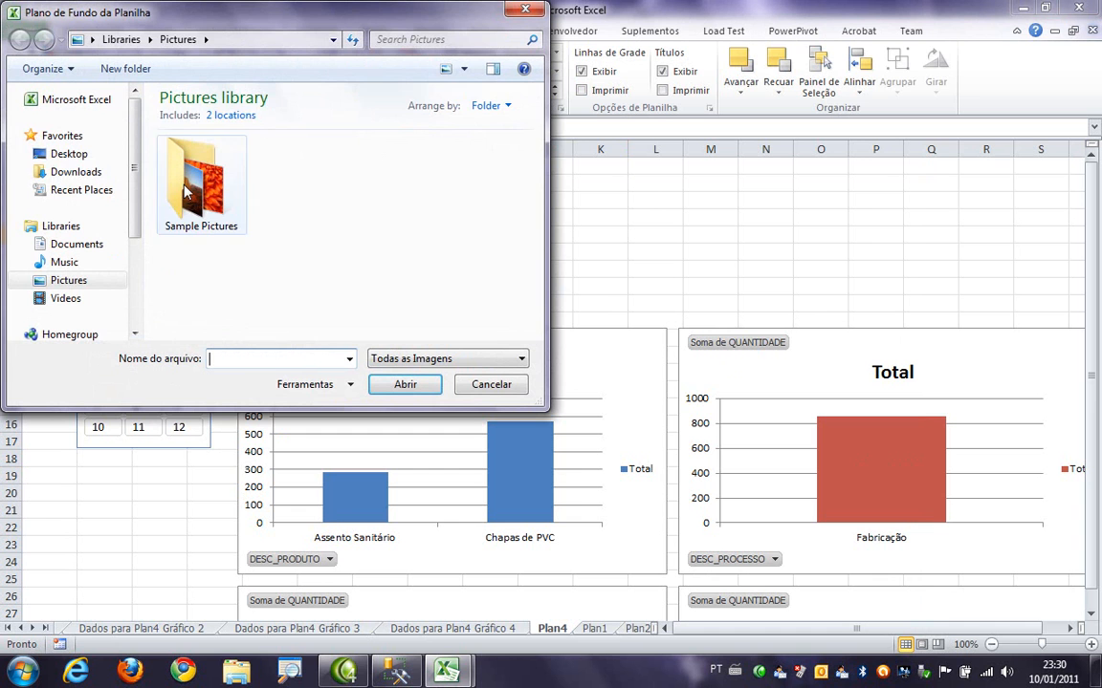
{"action": "left_click", "coordinate": [33, 155]}
{"action": "left_click_drag", "start_coordinate": [536, 167], "coordinate": [535, 226]}
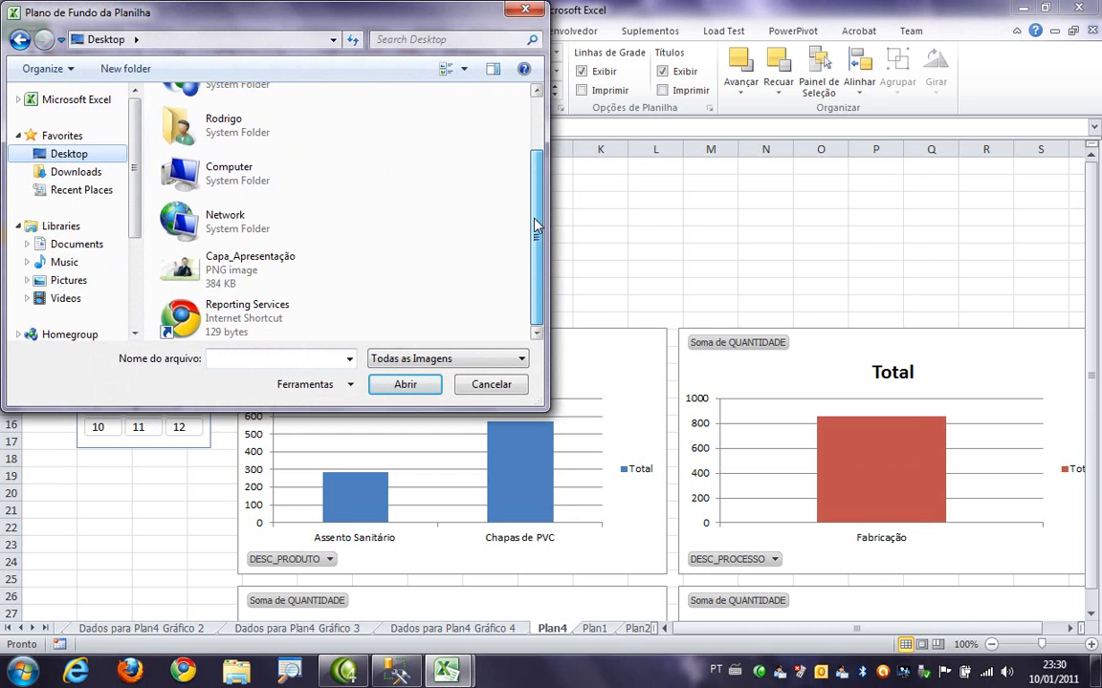
{"action": "double_click", "coordinate": [220, 266]}
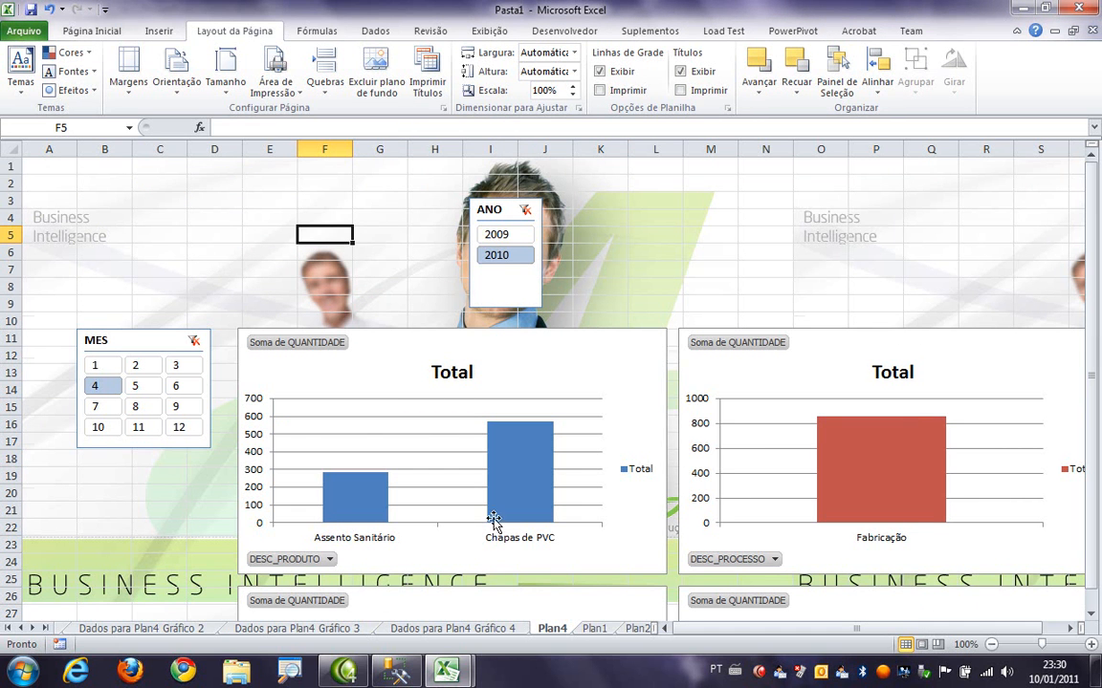
- Hide the gridlines on sheet Plan4
{"action": "left_click", "coordinate": [631, 241]}
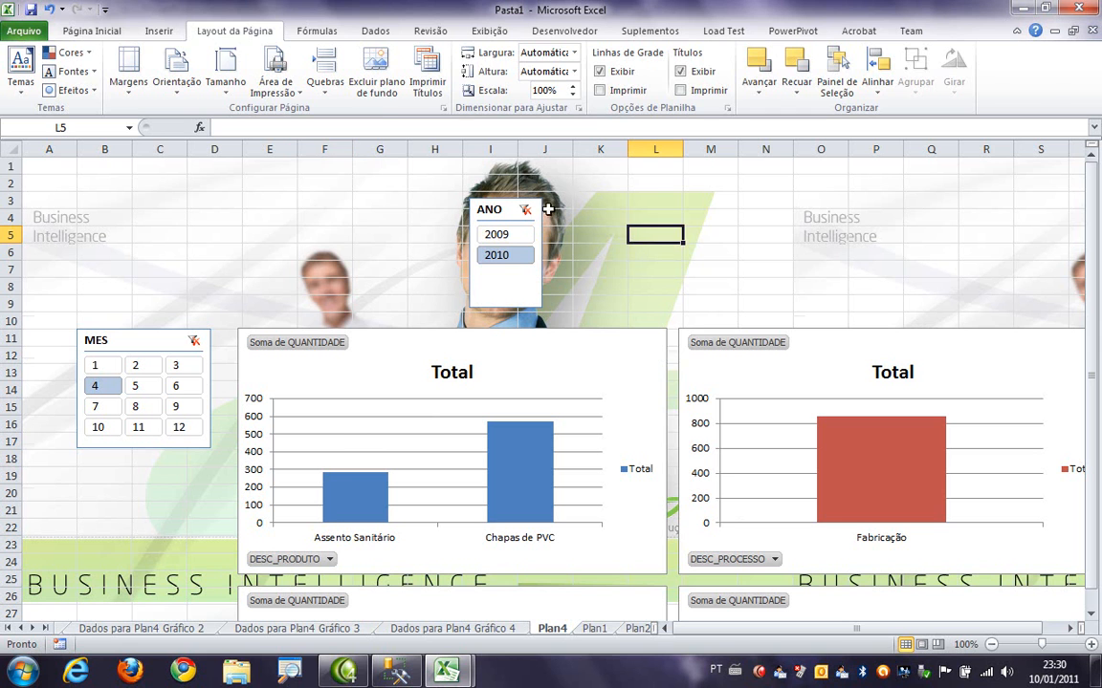
{"action": "left_click", "coordinate": [490, 31]}
{"action": "left_click", "coordinate": [301, 87]}
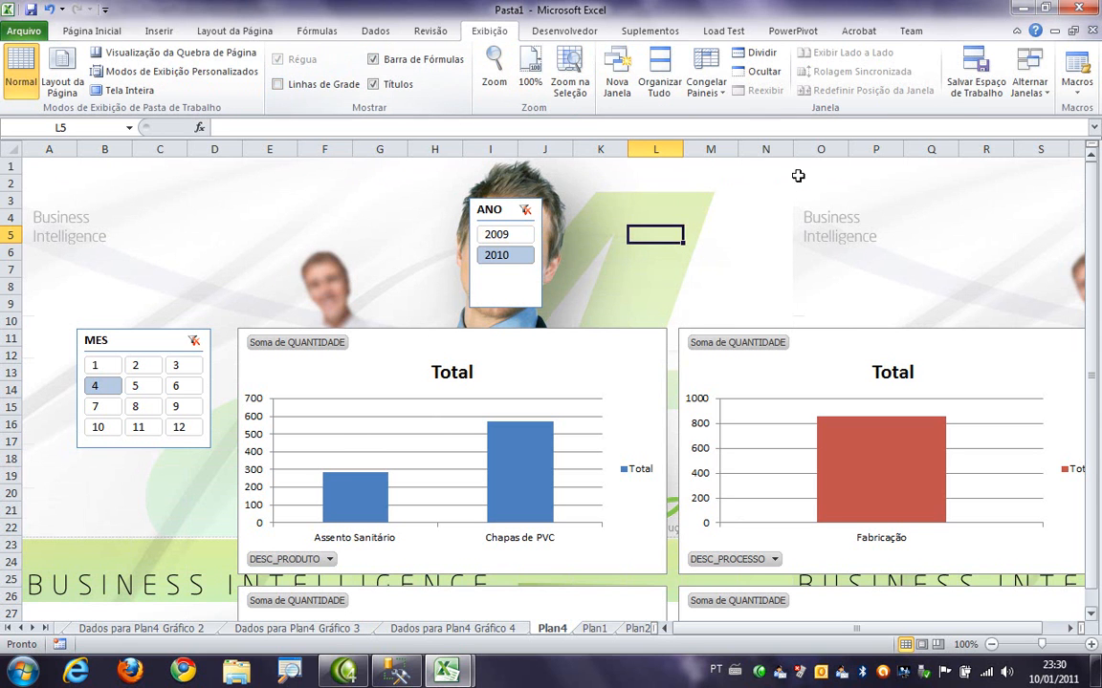
{"action": "left_click", "coordinate": [878, 269]}
- Show the report in full-screen view and filter the charts to month 5 with the MES slicer
{"action": "scroll", "coordinate": [651, 477], "scroll_direction": "down", "scroll_amount": 9}
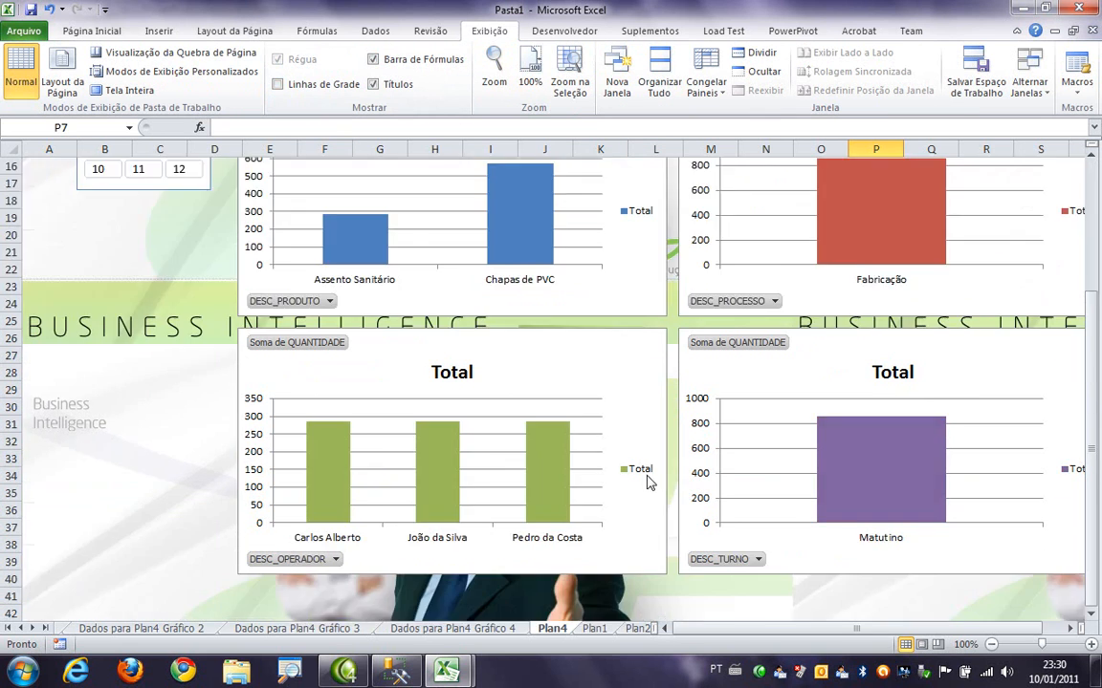
{"action": "scroll", "coordinate": [645, 470], "scroll_direction": "up", "scroll_amount": 6}
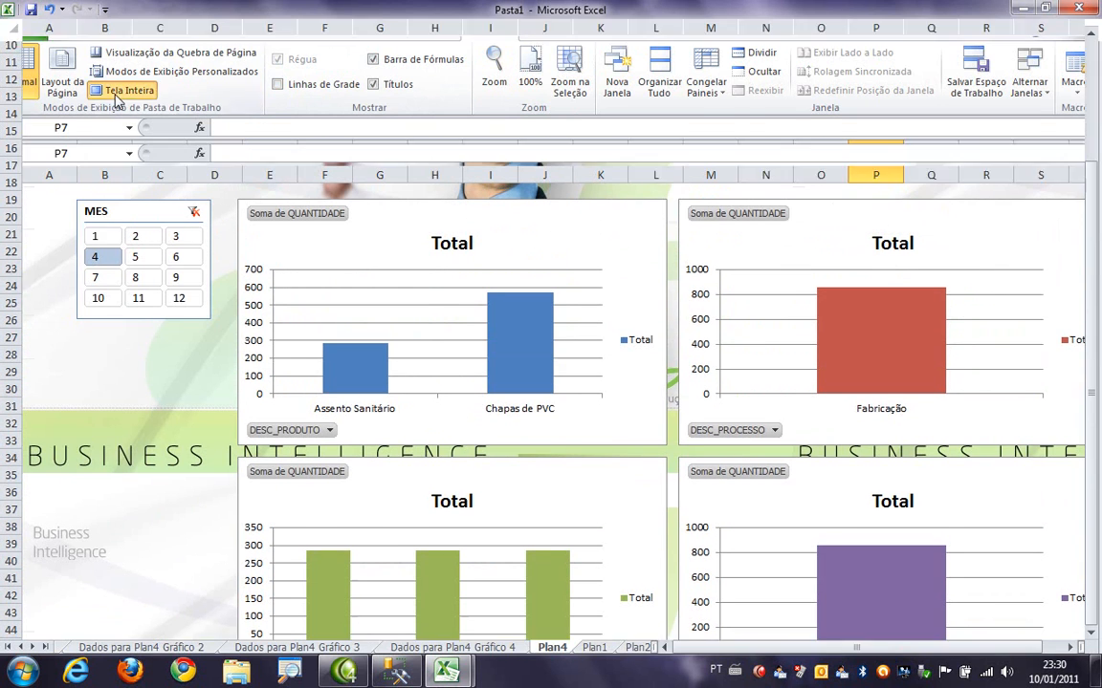
{"action": "left_click", "coordinate": [117, 90]}
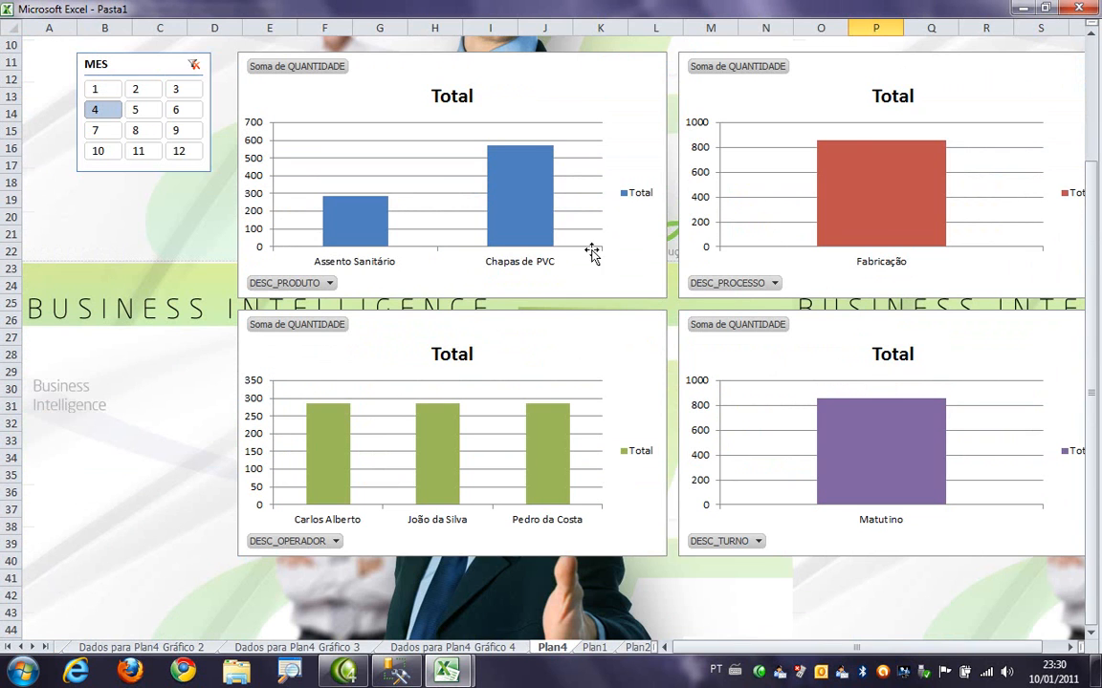
{"action": "left_click", "coordinate": [145, 111]}
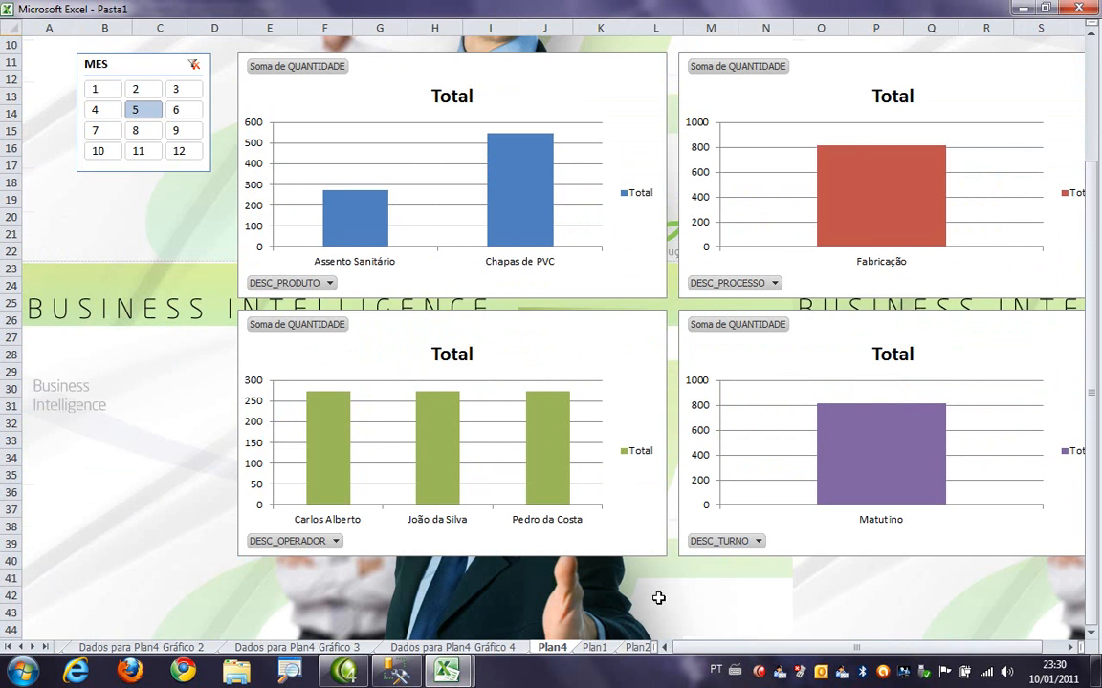
- Try COD_PRODUTO from the PRODUTO table as an extra value in the operator chart, and remove it again
{"action": "left_click", "coordinate": [640, 405]}
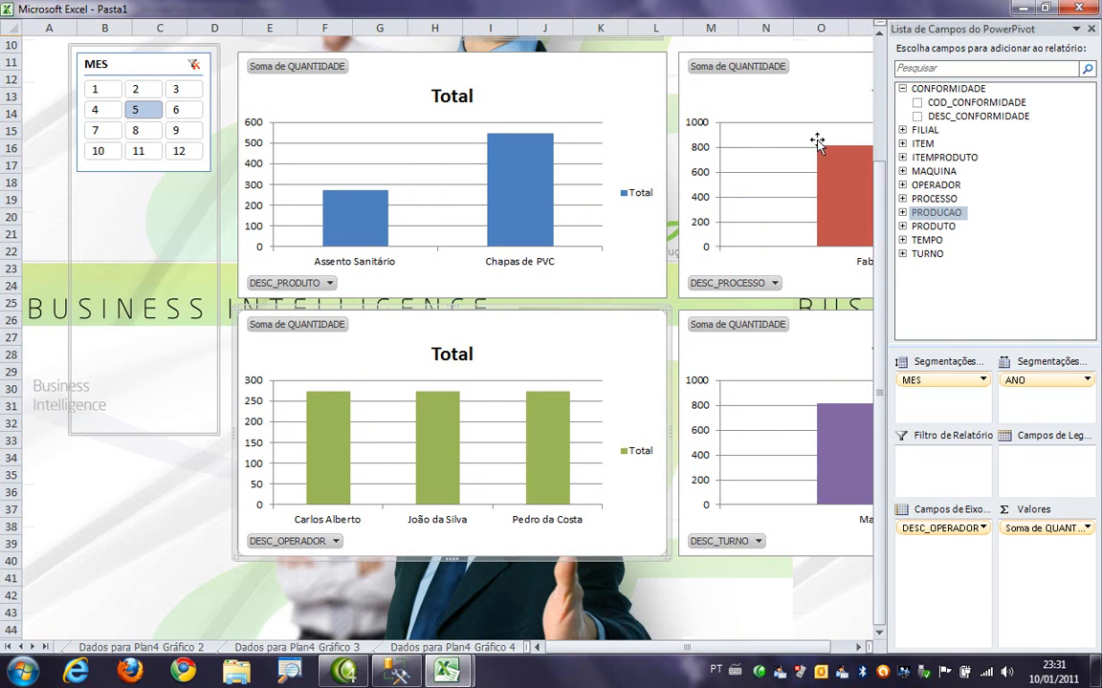
{"action": "left_click", "coordinate": [902, 226]}
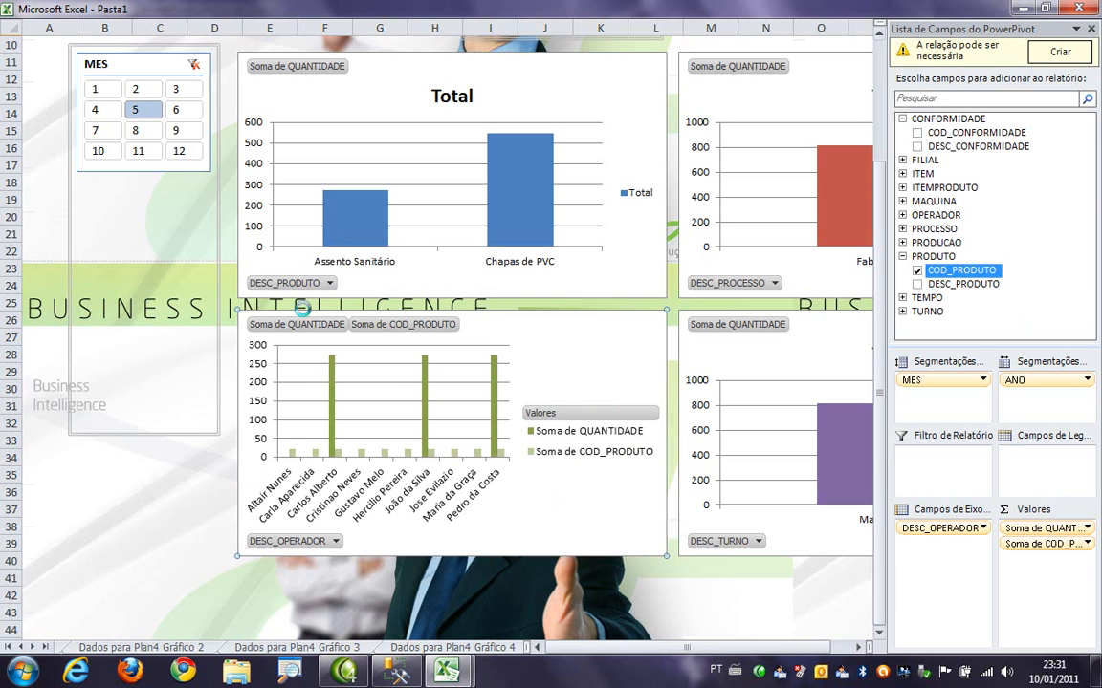
{"action": "left_click", "coordinate": [917, 271]}
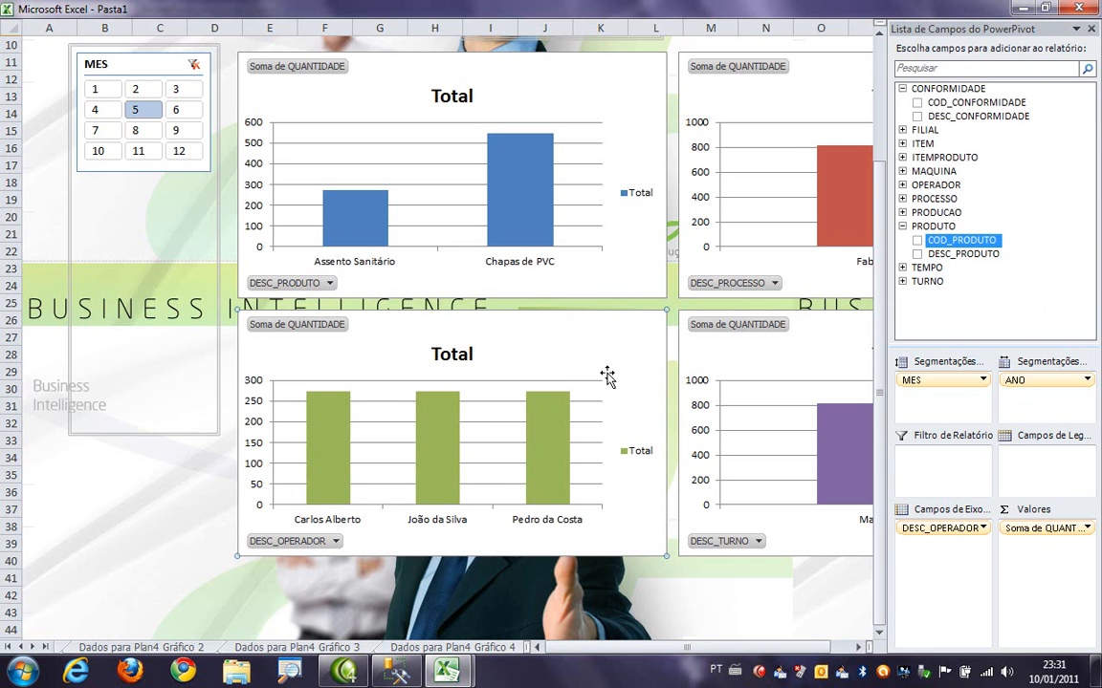
- Leave full-screen view and maximize the workbook window again
{"action": "left_click", "coordinate": [172, 504]}
{"action": "scroll", "coordinate": [861, 373], "scroll_direction": "up", "scroll_amount": 3}
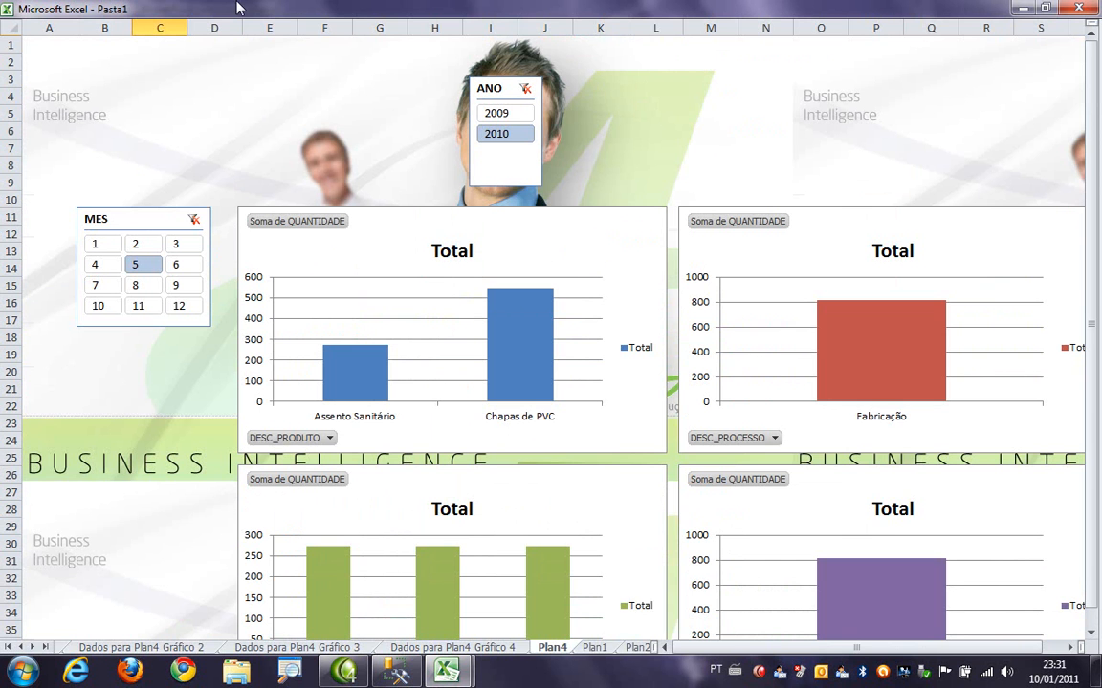
{"action": "double_click", "coordinate": [946, 8]}
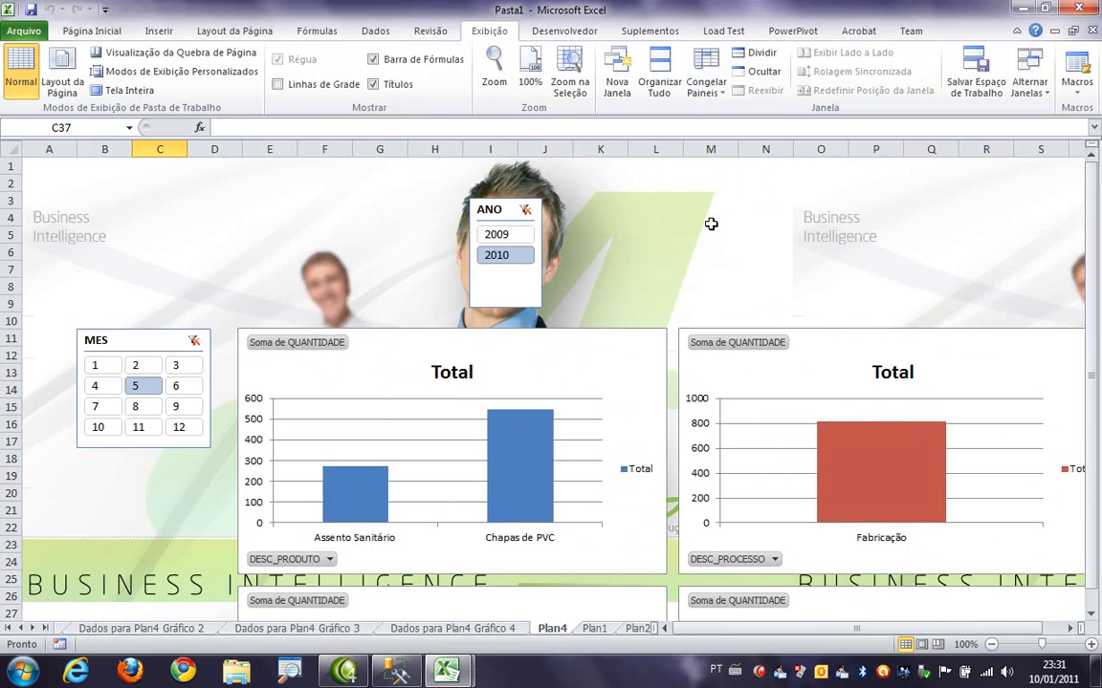
{"action": "double_click", "coordinate": [933, 12]}
{"action": "left_click", "coordinate": [90, 33]}
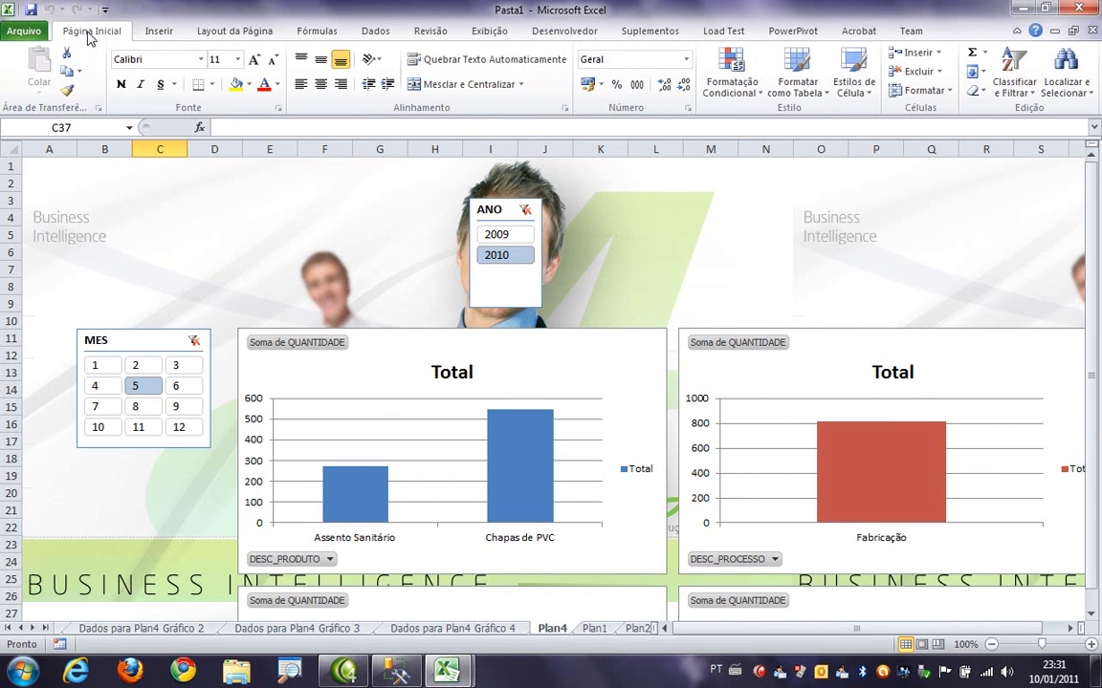
- Check the print preview of the report and the workbook's save-and-send options, and return to the sheet
{"action": "left_click", "coordinate": [27, 30]}
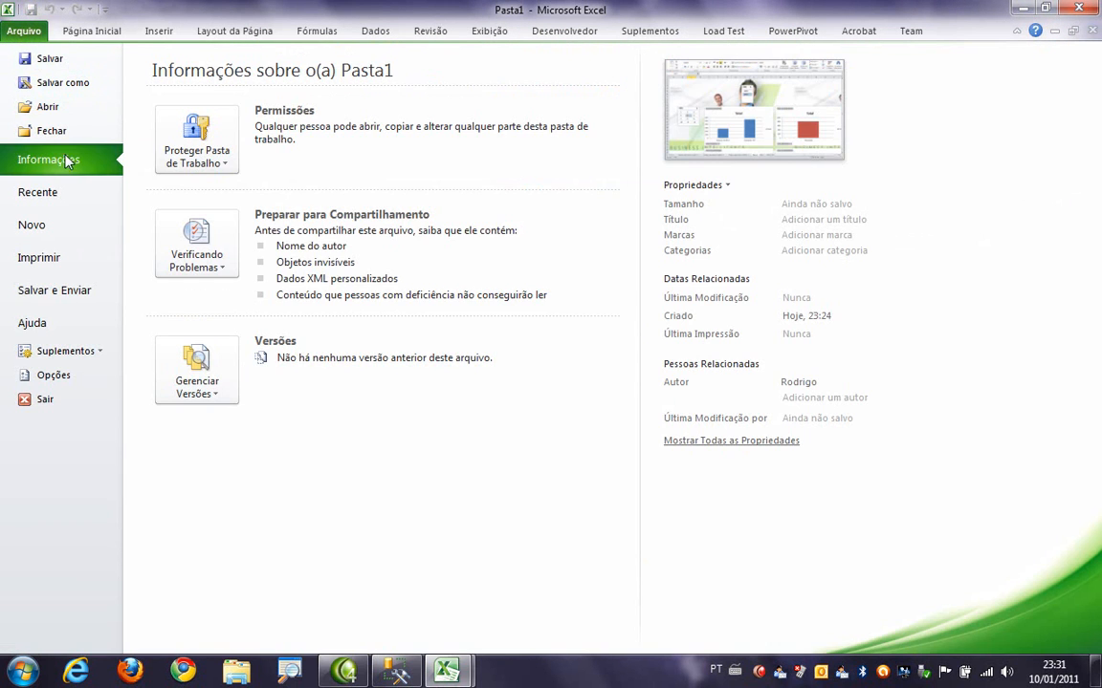
{"action": "left_click", "coordinate": [43, 258]}
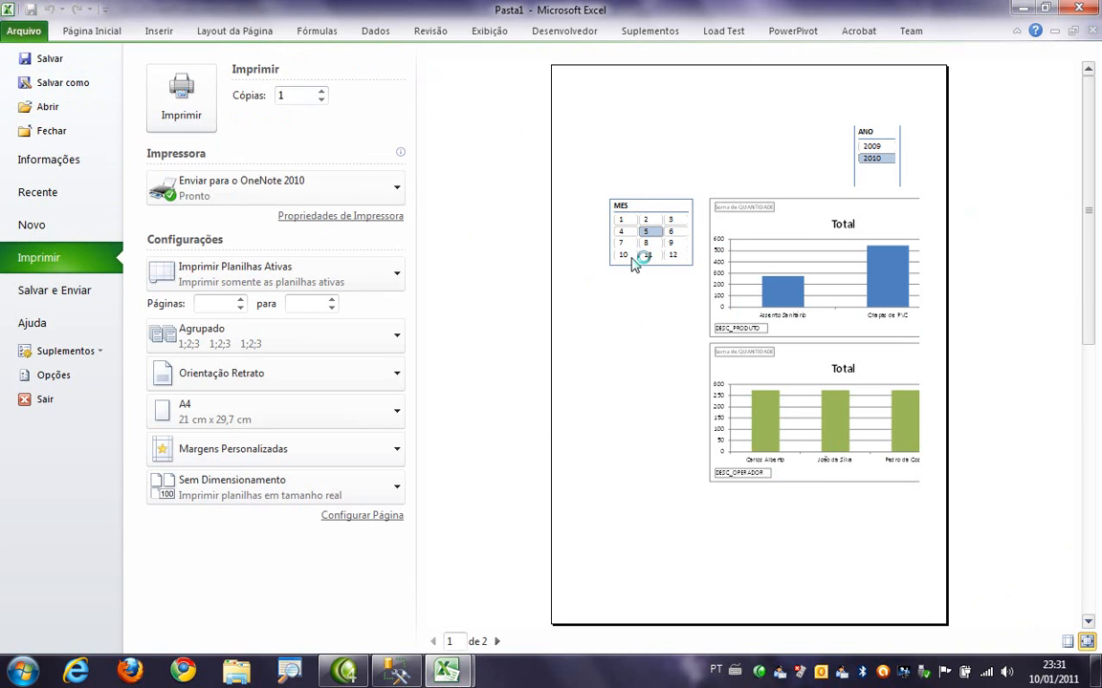
{"action": "left_click", "coordinate": [81, 300]}
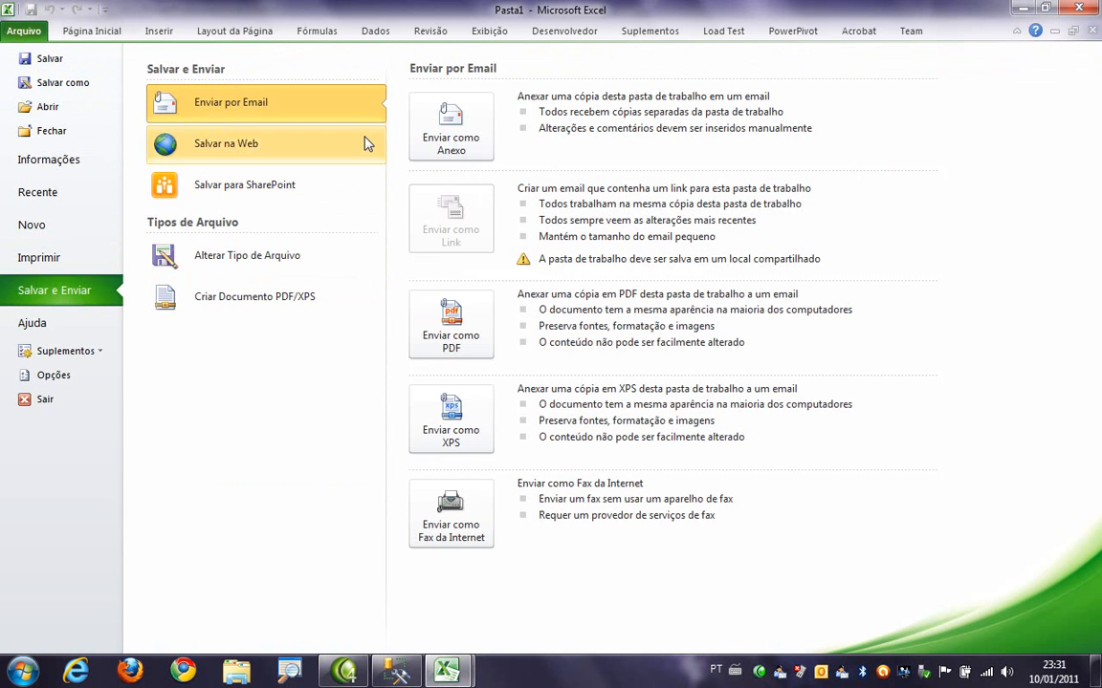
{"action": "left_click", "coordinate": [790, 31]}
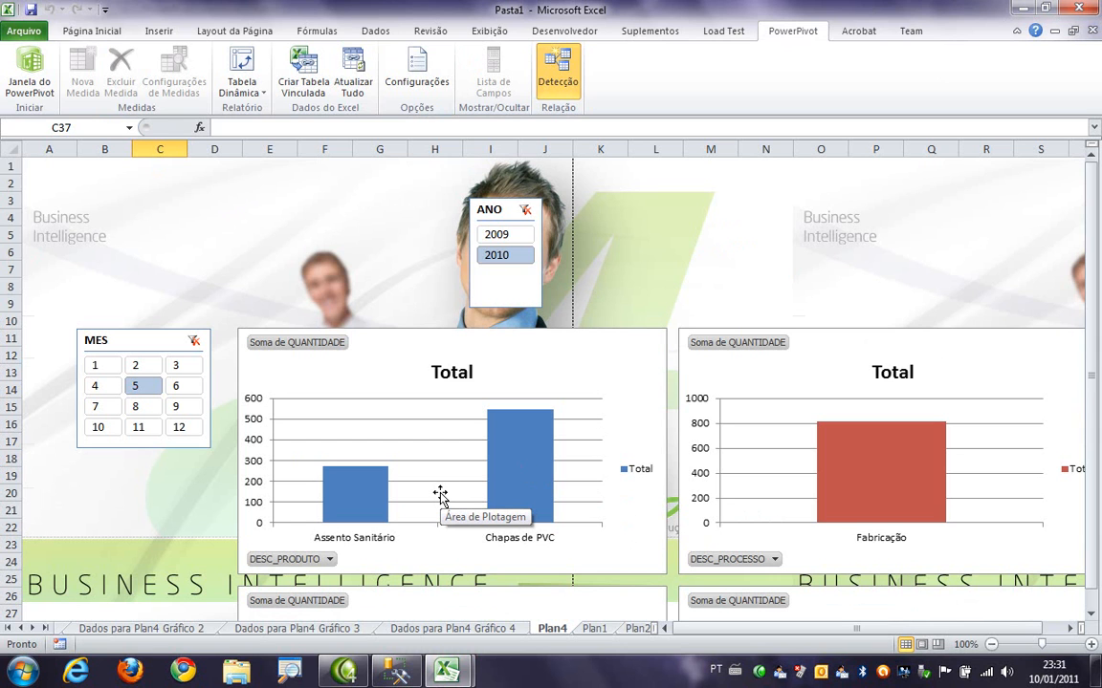
- Look over the four charts, switch to the PowerPivot window and browse the records of the PRODUCAO table
{"action": "scroll", "coordinate": [492, 211], "scroll_direction": "down", "scroll_amount": 5}
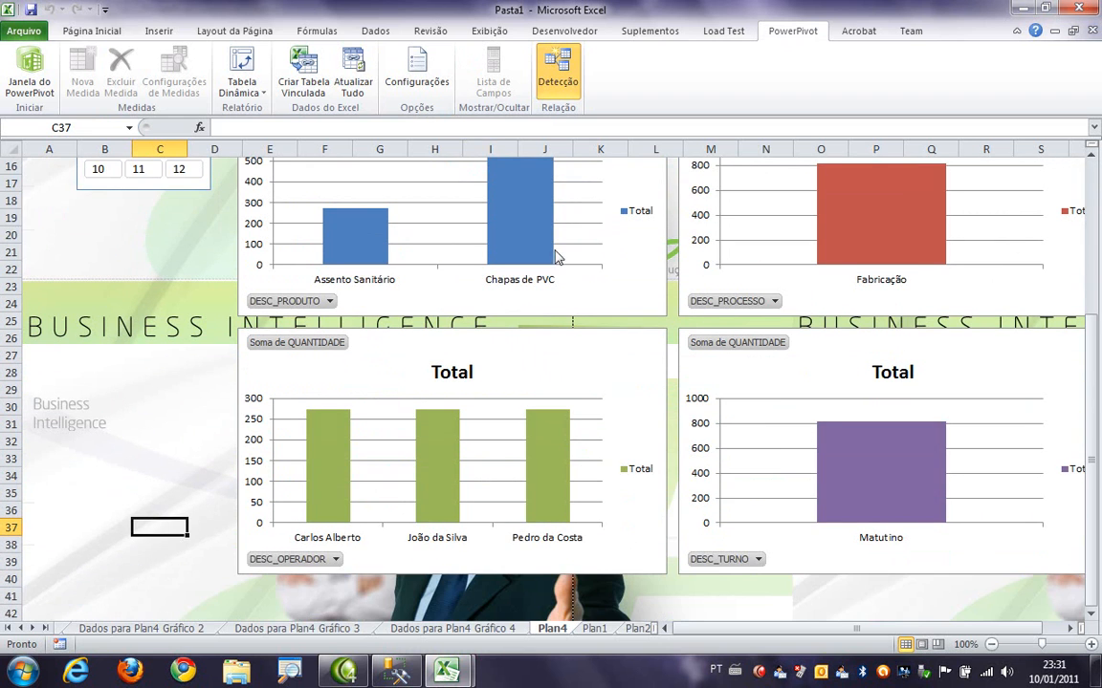
{"action": "scroll", "coordinate": [779, 421], "scroll_direction": "down", "scroll_amount": 2}
{"action": "scroll", "coordinate": [779, 420], "scroll_direction": "up", "scroll_amount": 7}
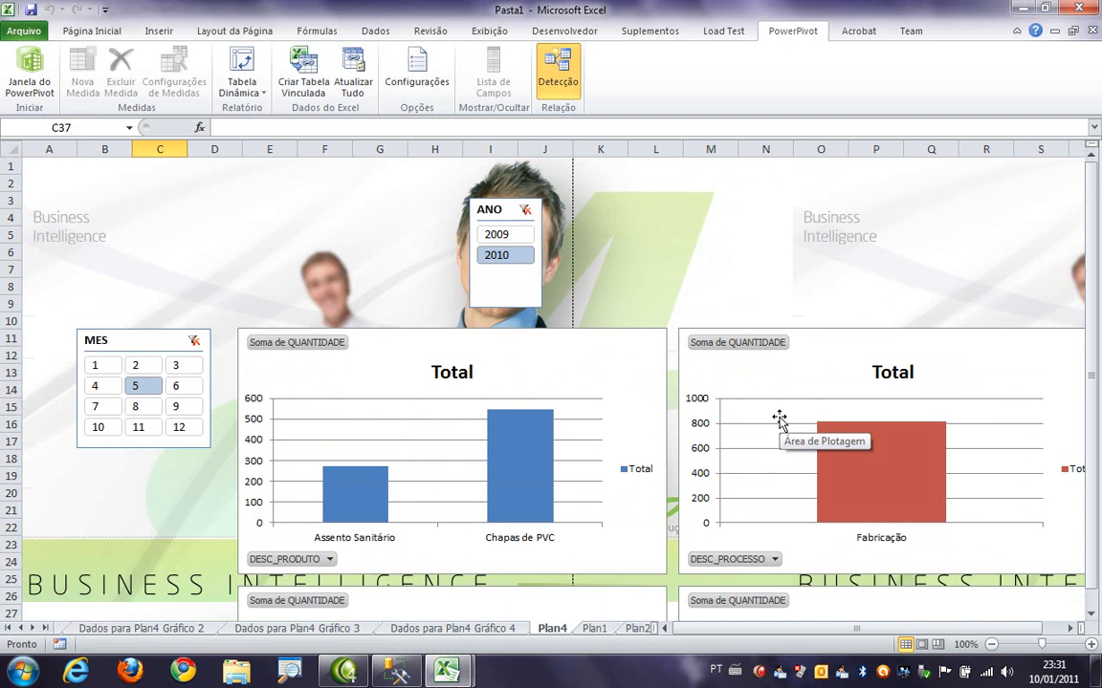
{"action": "mouse_move", "coordinate": [446, 672]}
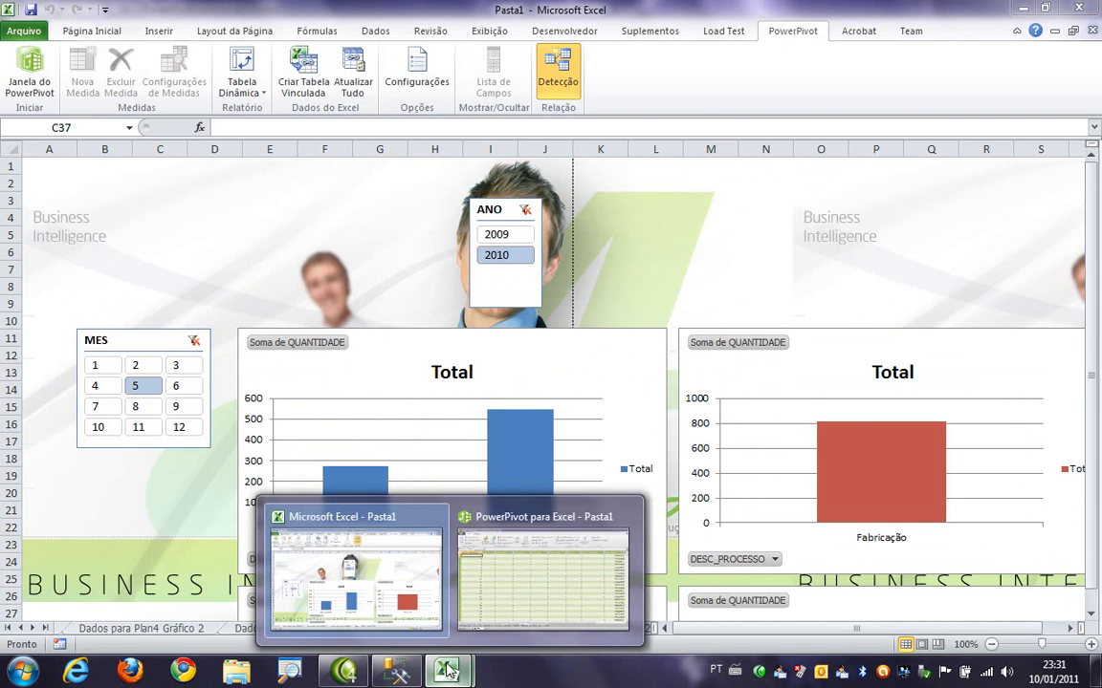
{"action": "left_click", "coordinate": [516, 586]}
{"action": "scroll", "coordinate": [625, 333], "scroll_direction": "down", "scroll_amount": 7}
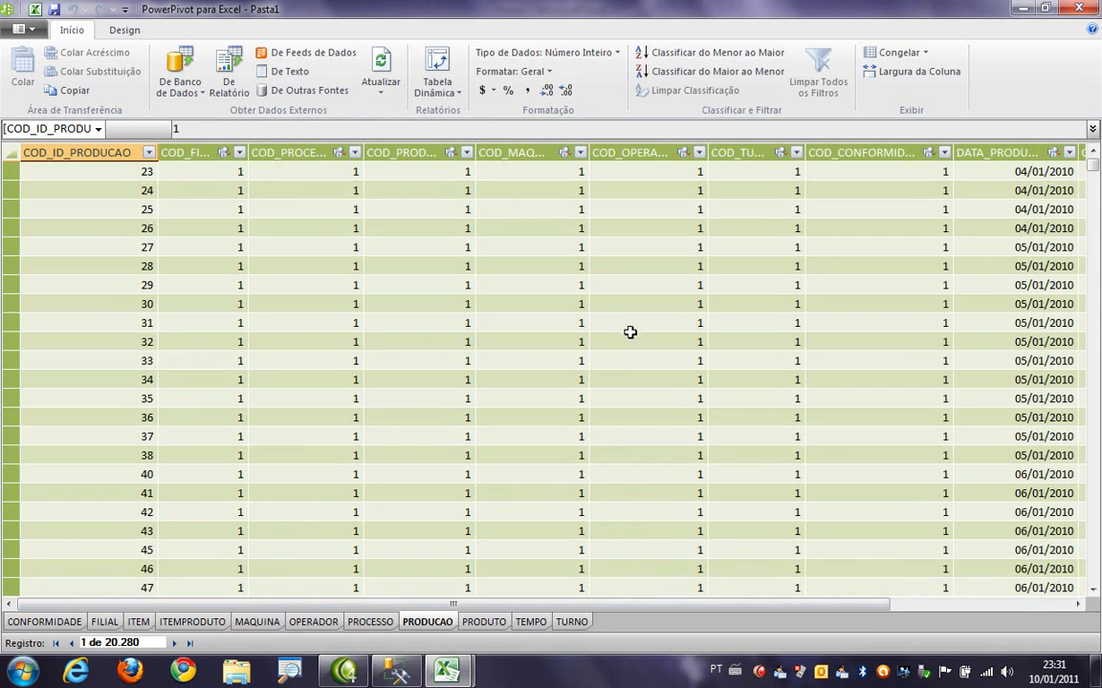
{"action": "scroll", "coordinate": [626, 333], "scroll_direction": "up", "scroll_amount": 6}
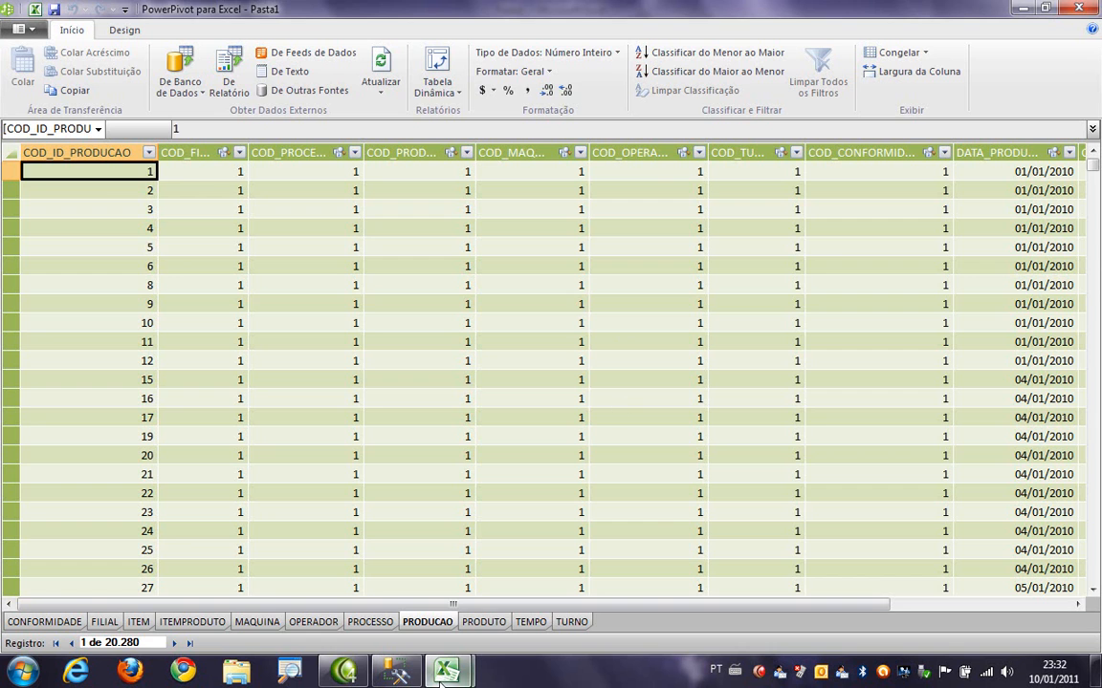
- Return to the Excel report and remove the MES and ANO slicers from the charts
{"action": "mouse_move", "coordinate": [445, 673]}
{"action": "left_click", "coordinate": [356, 543]}
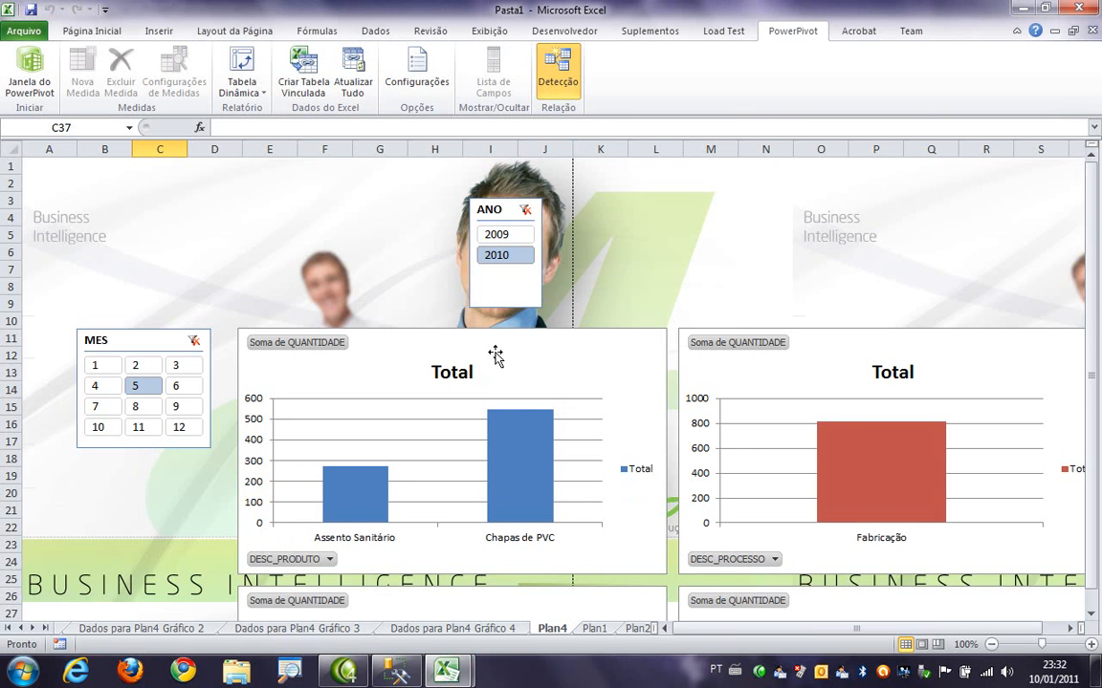
{"action": "scroll", "coordinate": [1043, 363], "scroll_direction": "down", "scroll_amount": 5}
{"action": "scroll", "coordinate": [1040, 365], "scroll_direction": "down", "scroll_amount": 3}
{"action": "scroll", "coordinate": [1038, 369], "scroll_direction": "up", "scroll_amount": 3}
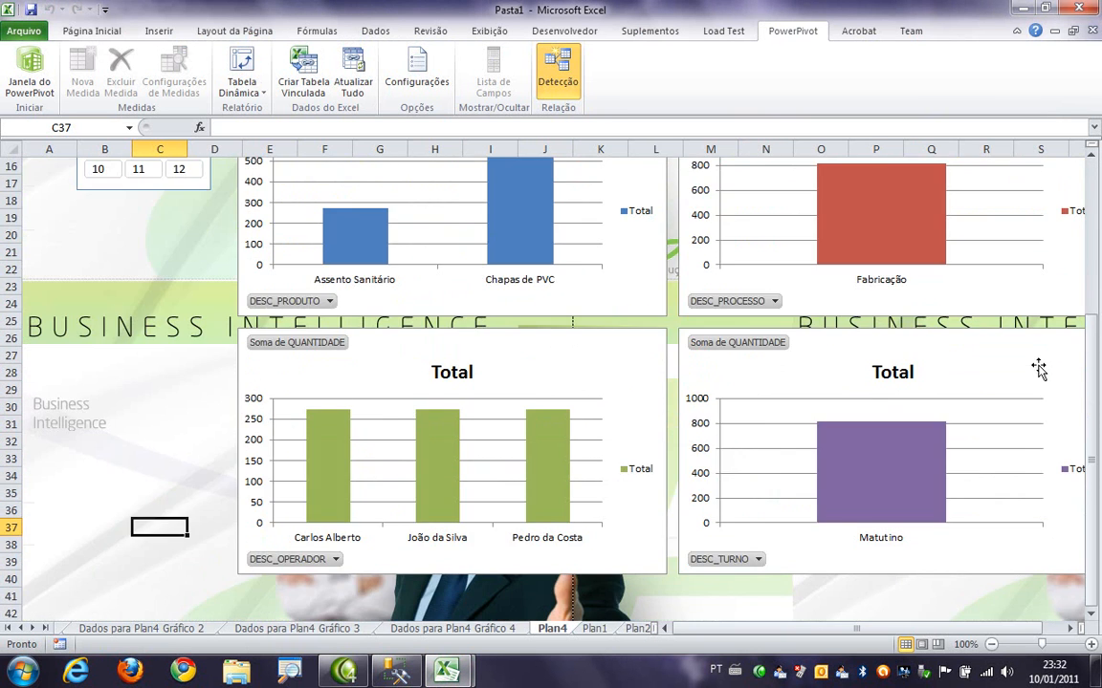
{"action": "scroll", "coordinate": [504, 375], "scroll_direction": "up", "scroll_amount": 5}
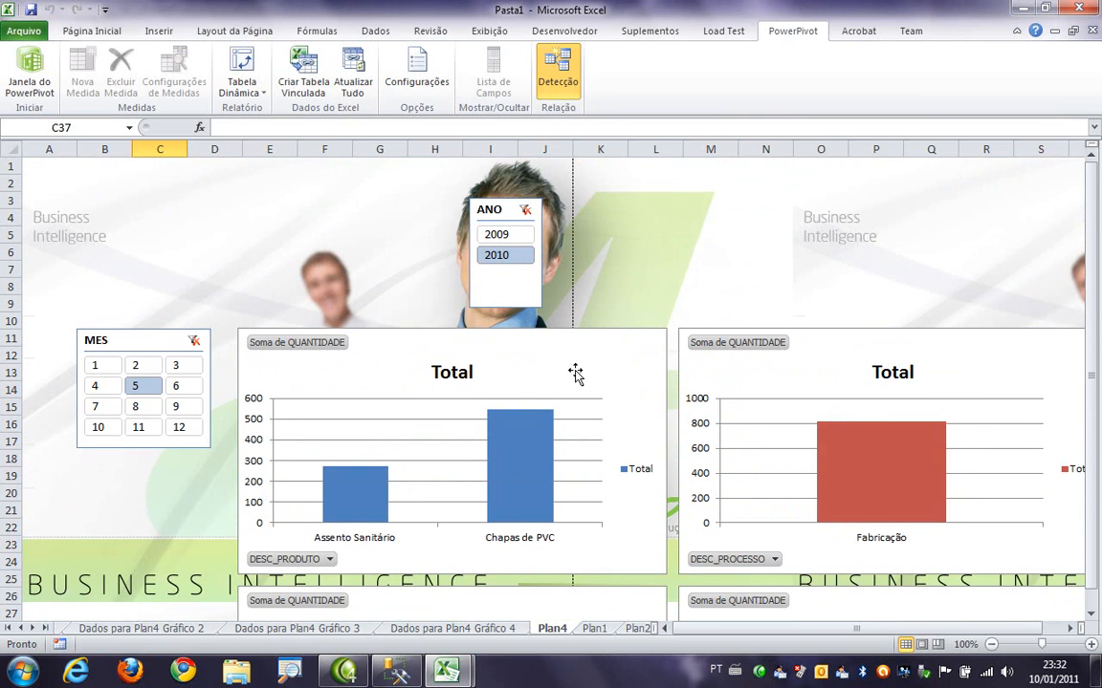
{"action": "left_click", "coordinate": [834, 394]}
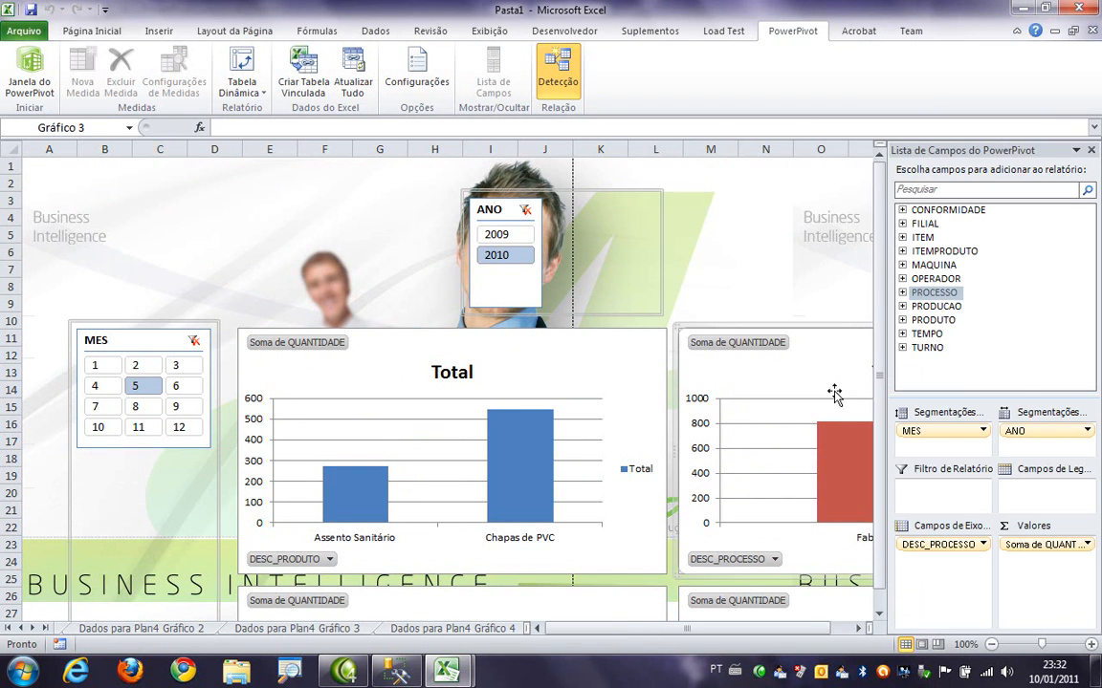
{"action": "left_click_drag", "start_coordinate": [935, 438], "coordinate": [949, 313]}
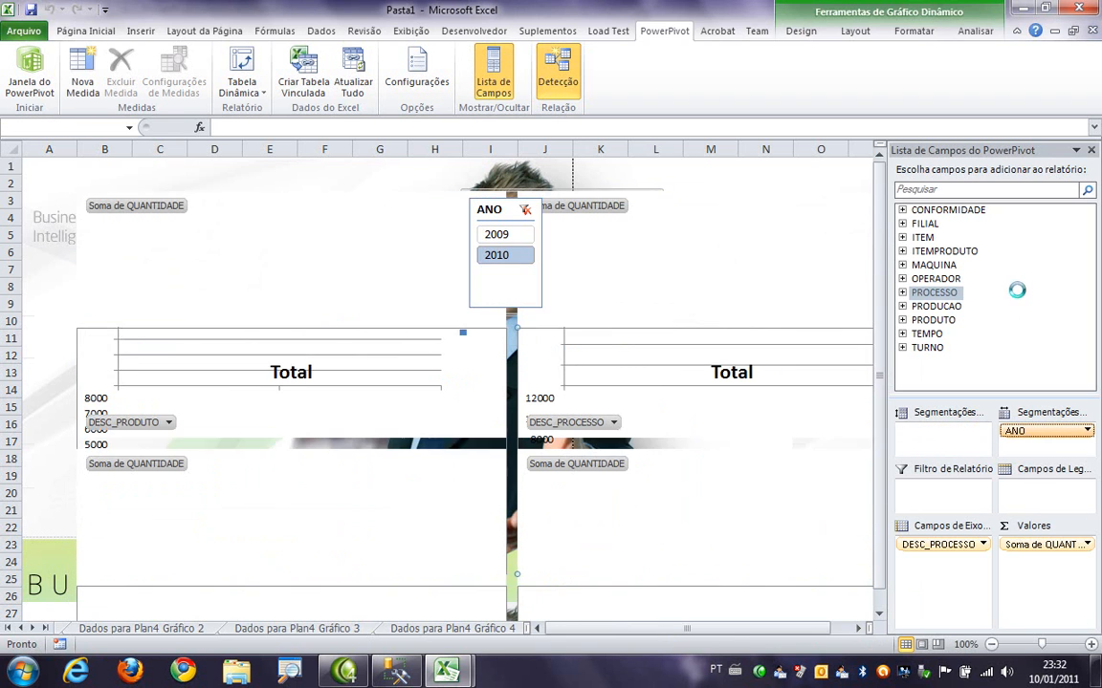
{"action": "left_click_drag", "start_coordinate": [1029, 437], "coordinate": [1020, 298]}
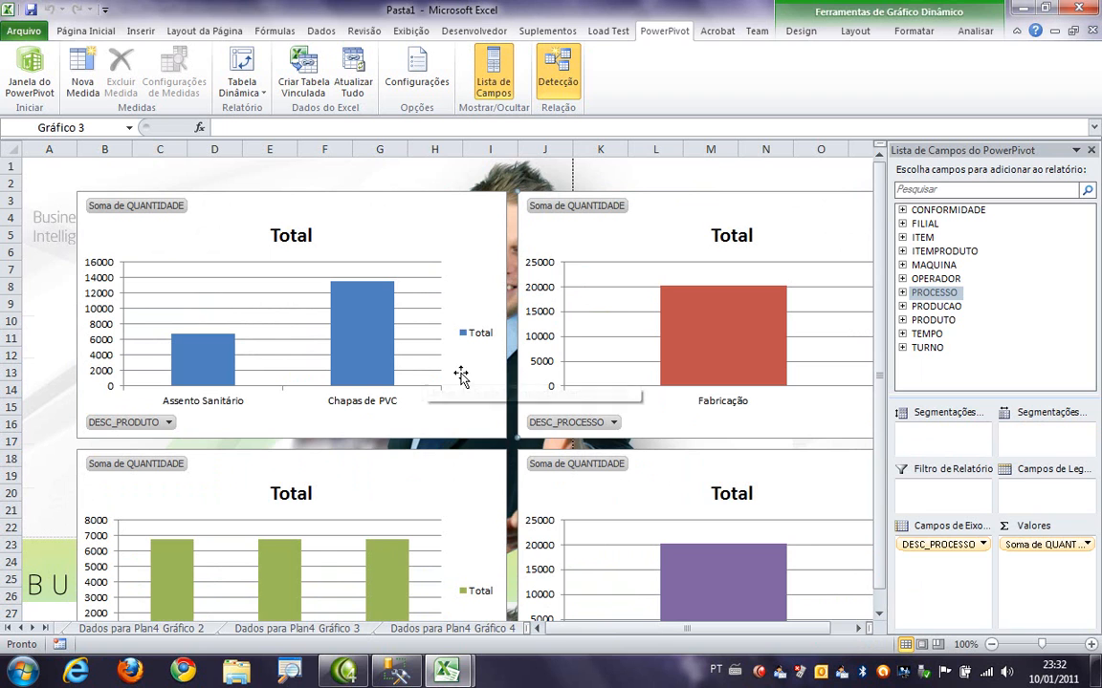
- Move DESC_PROCESSO from the process chart's axis to its report filter and filter the chart to Montagem
{"action": "scroll", "coordinate": [718, 403], "scroll_direction": "down", "scroll_amount": 2}
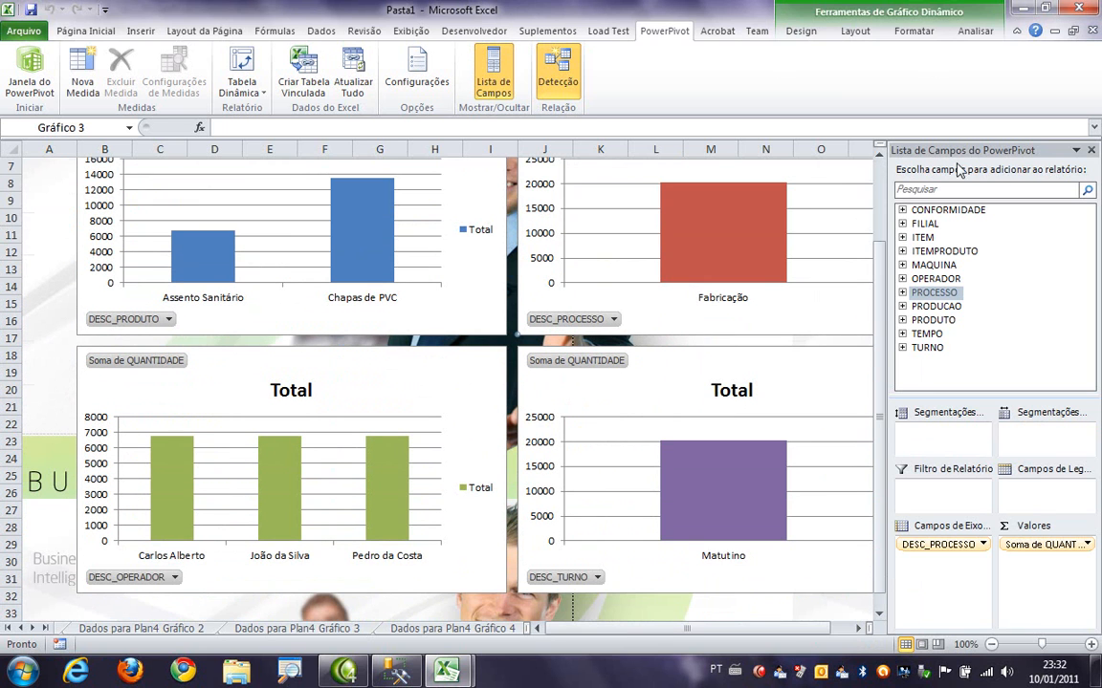
{"action": "scroll", "coordinate": [450, 483], "scroll_direction": "up", "scroll_amount": 1}
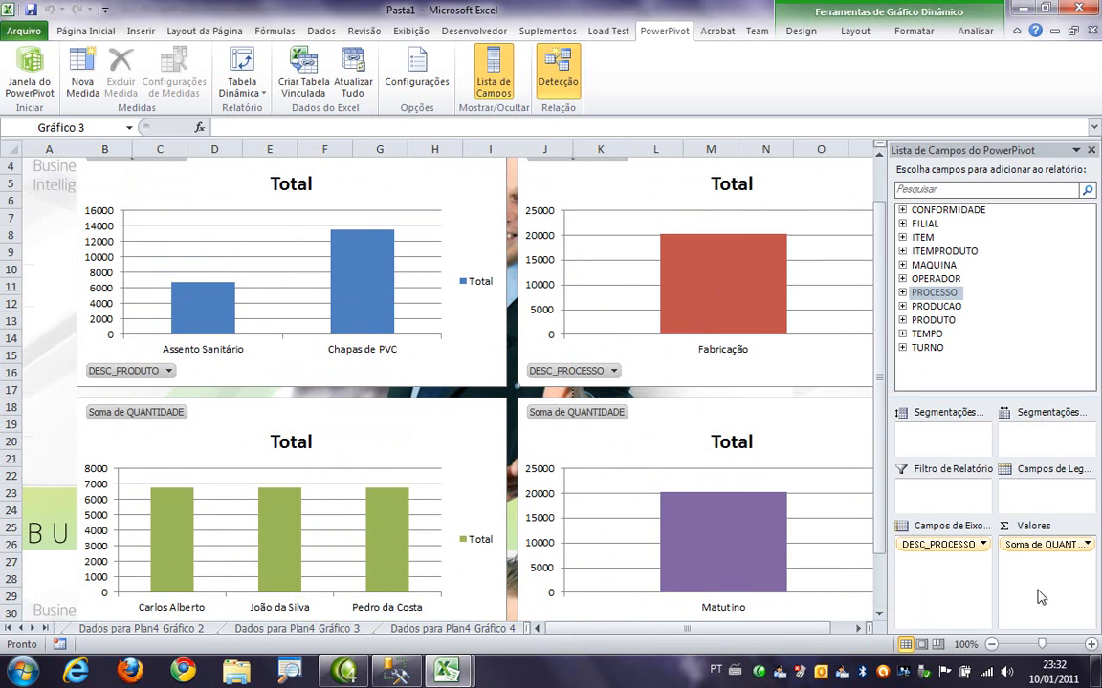
{"action": "left_click_drag", "start_coordinate": [934, 550], "coordinate": [923, 451]}
{"action": "left_click_drag", "start_coordinate": [1042, 488], "coordinate": [939, 499]}
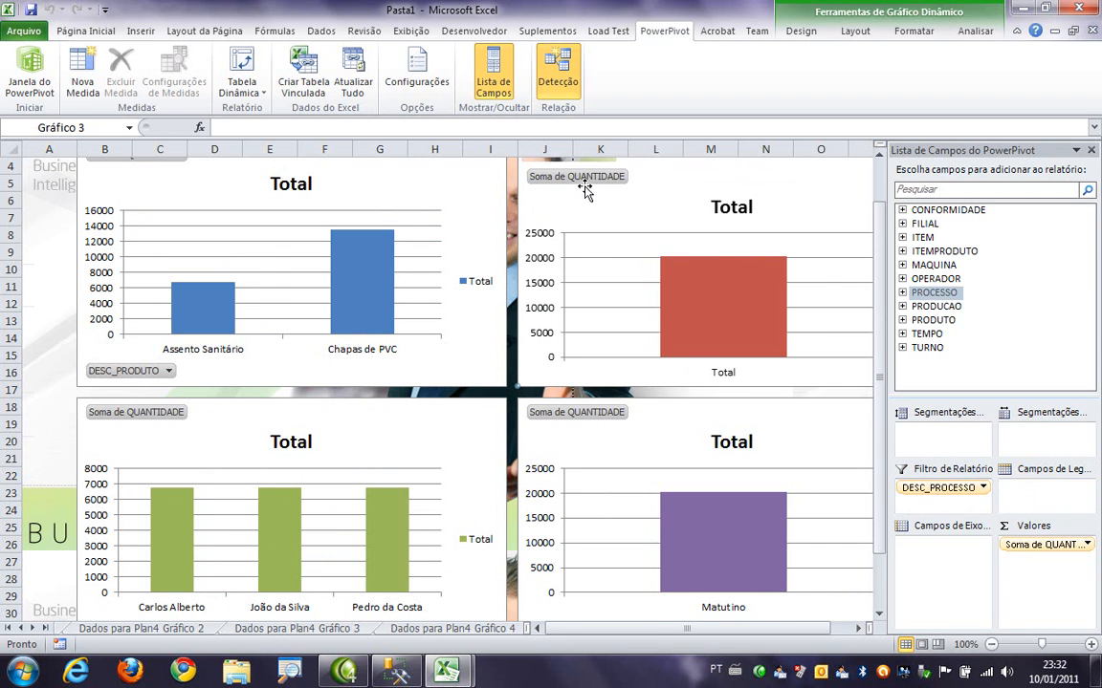
{"action": "left_click", "coordinate": [606, 207]}
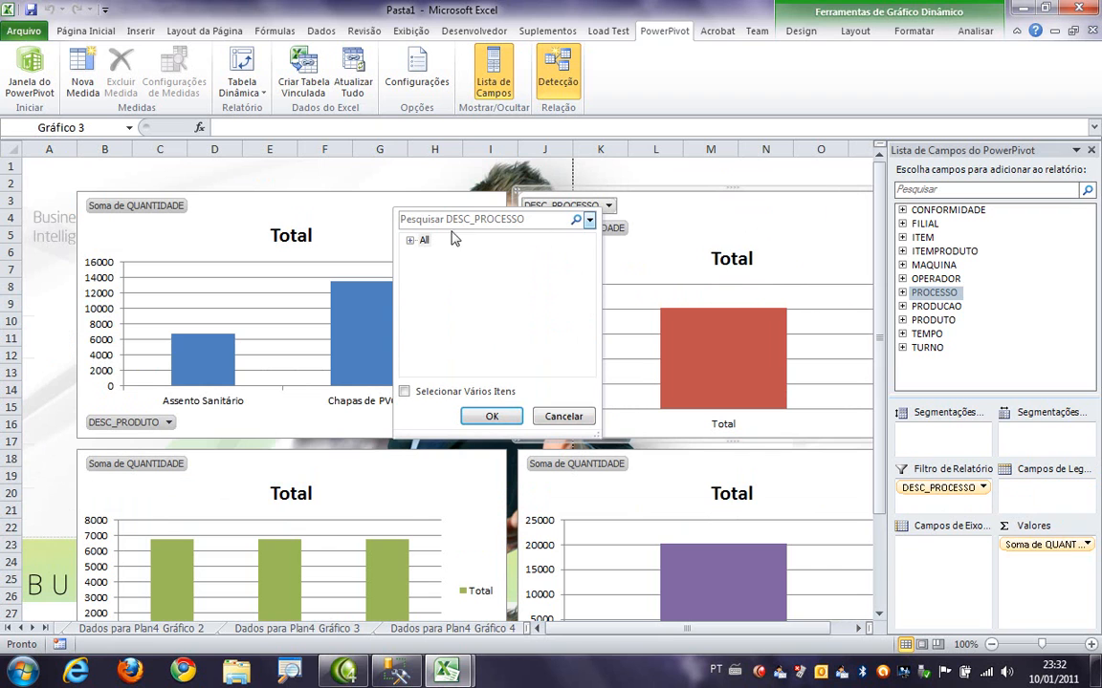
{"action": "left_click", "coordinate": [410, 242]}
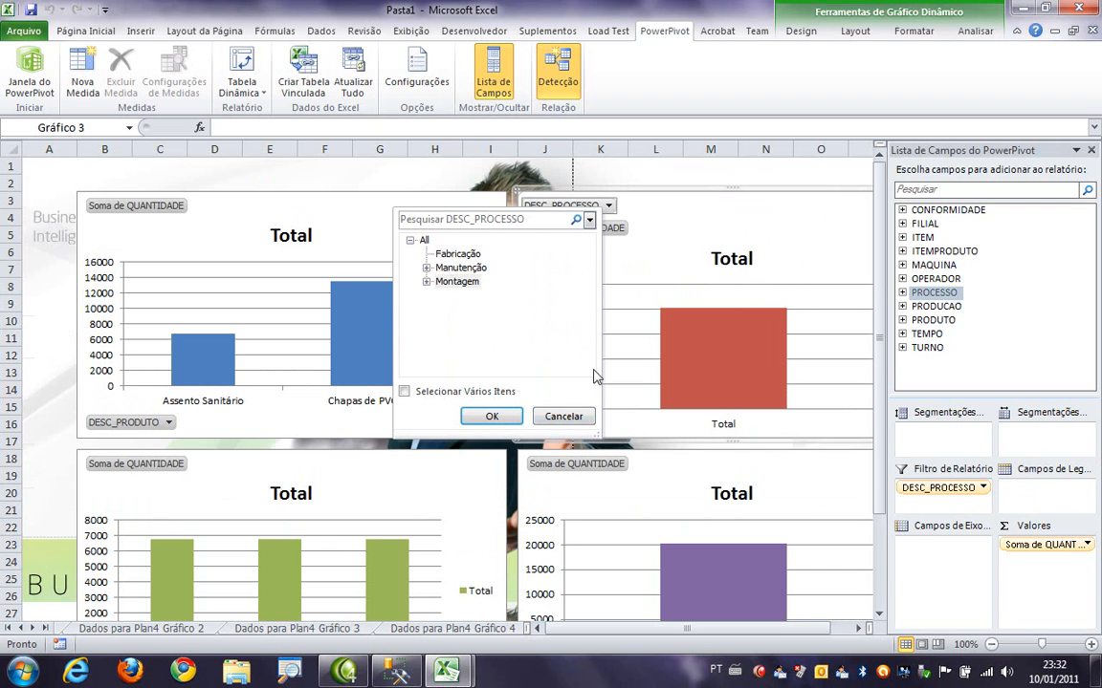
{"action": "left_click", "coordinate": [491, 416]}
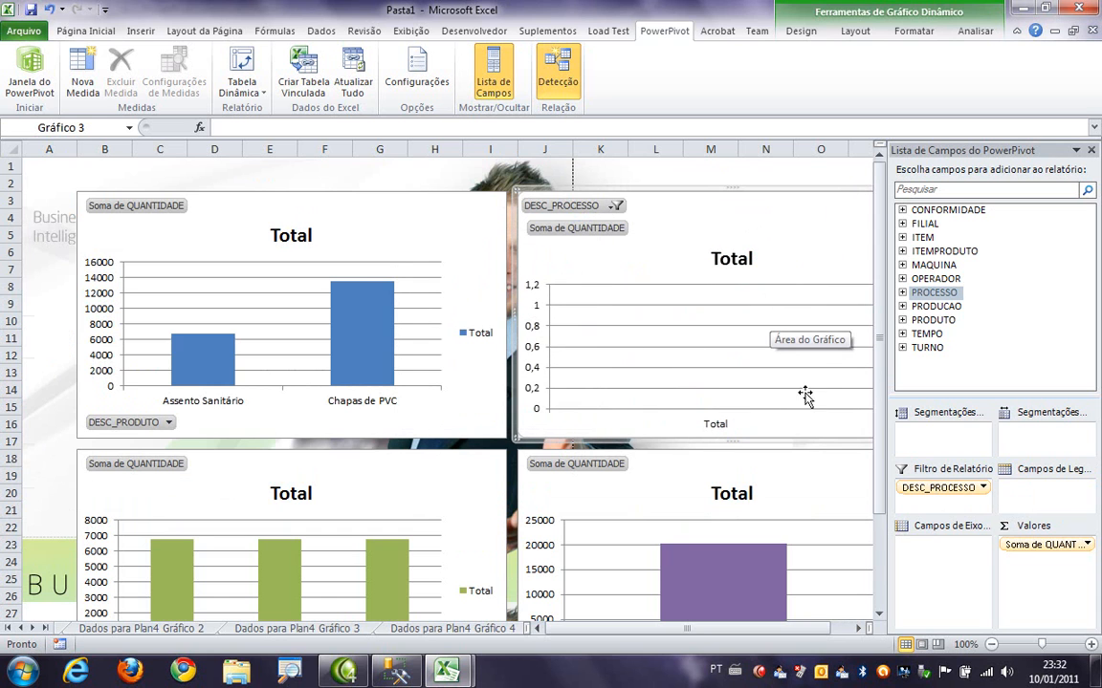
- Move DESC_PROCESSO from the report filter back to the process chart's axis
{"action": "left_click_drag", "start_coordinate": [938, 488], "coordinate": [941, 547]}
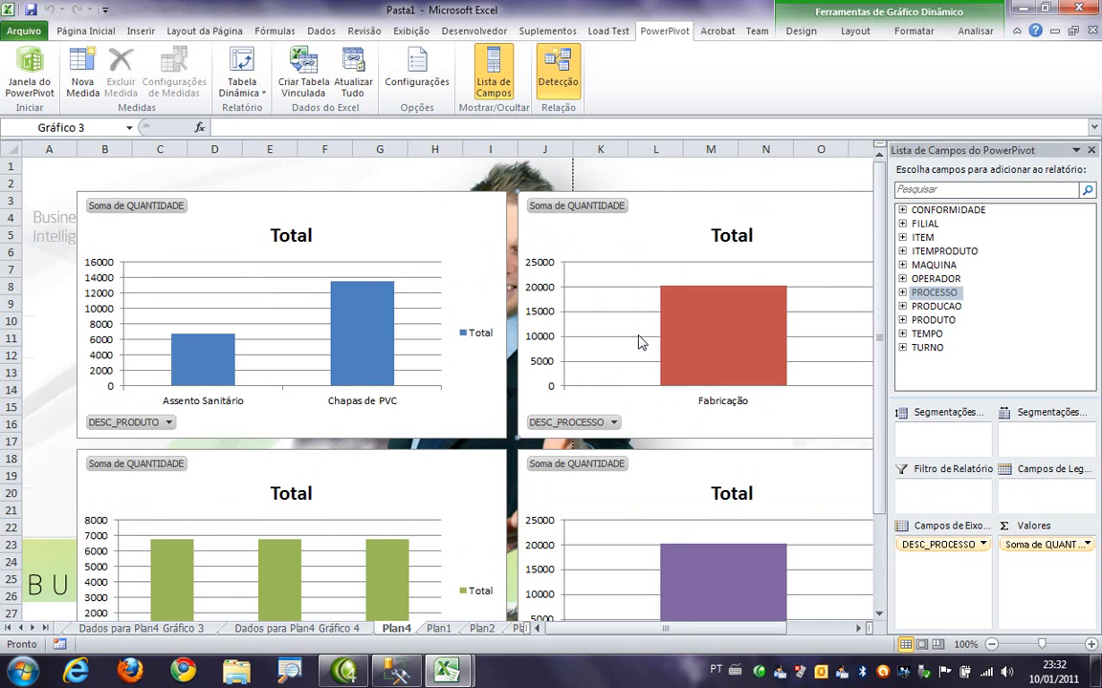
{"action": "scroll", "coordinate": [638, 287], "scroll_direction": "down", "scroll_amount": 4}
{"action": "scroll", "coordinate": [634, 343], "scroll_direction": "up", "scroll_amount": 3}
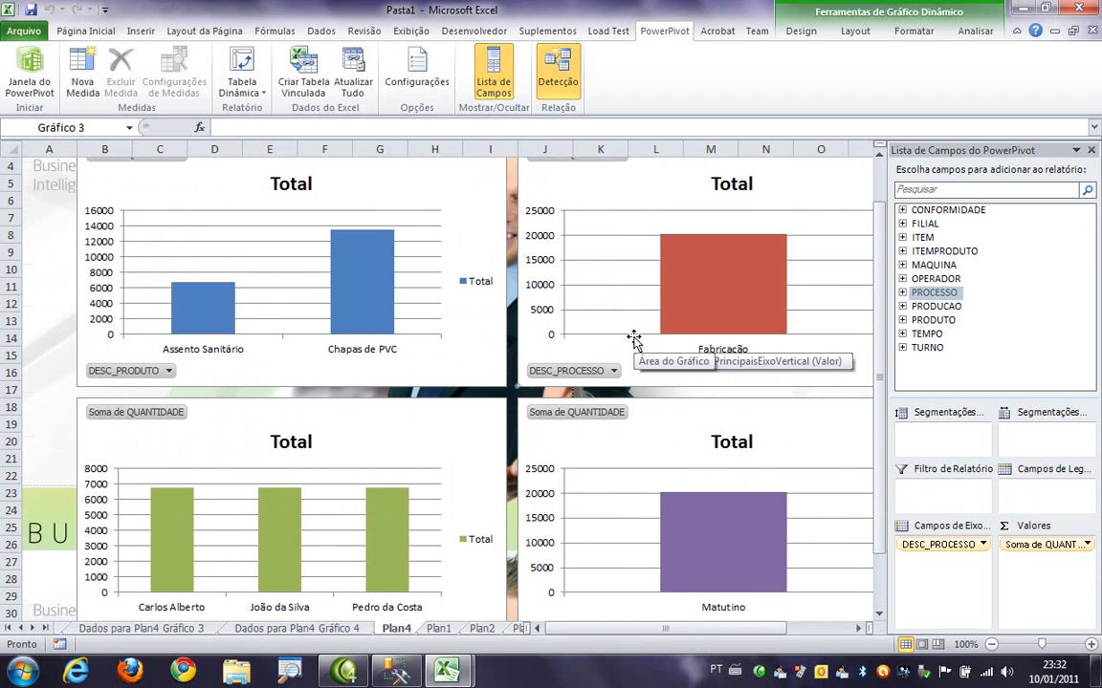